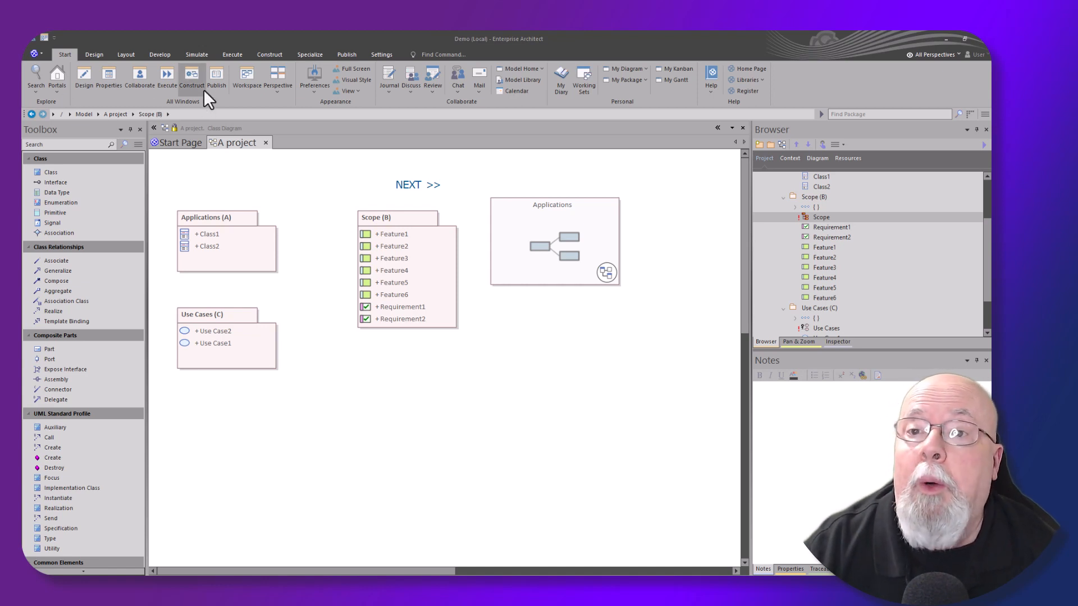
Turn on Enable Concise Diagram Navigation in the application's visual style settings and apply it
{"action": "left_click", "coordinate": [65, 53]}
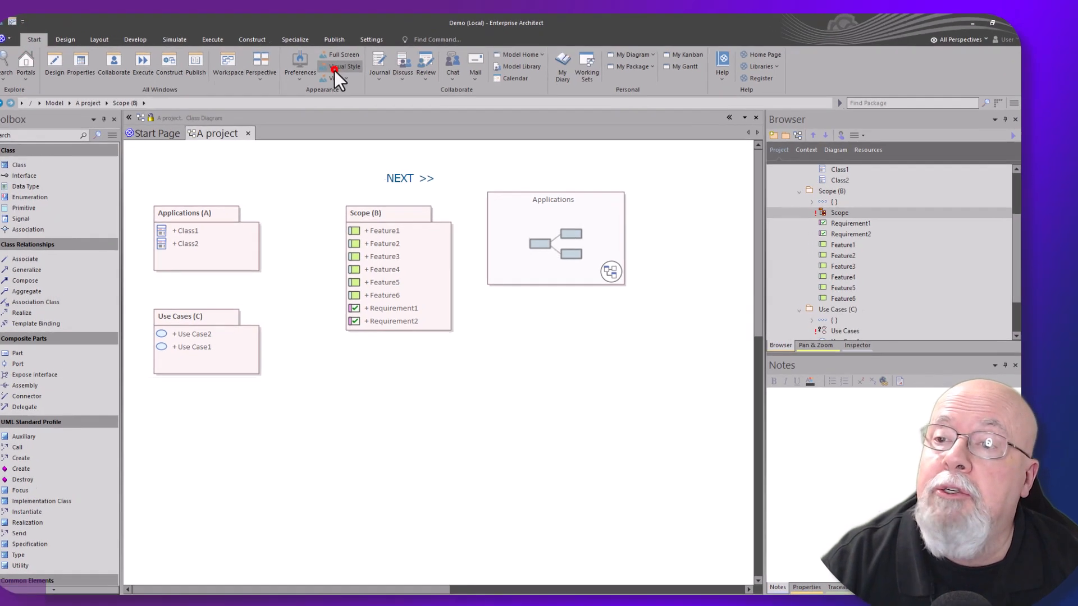
{"action": "left_click", "coordinate": [348, 80]}
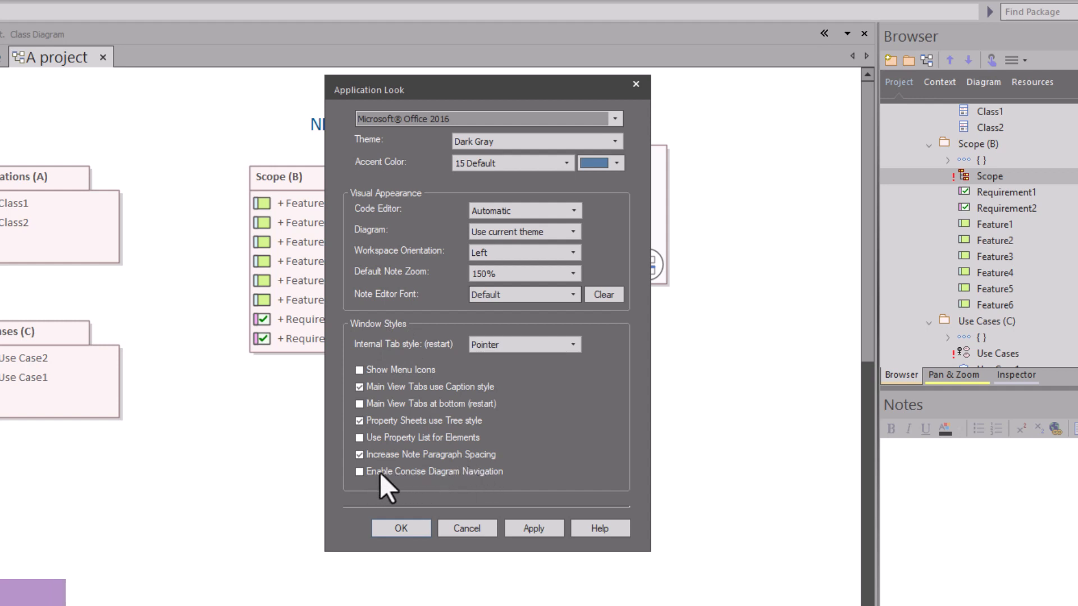
{"action": "left_click", "coordinate": [359, 471]}
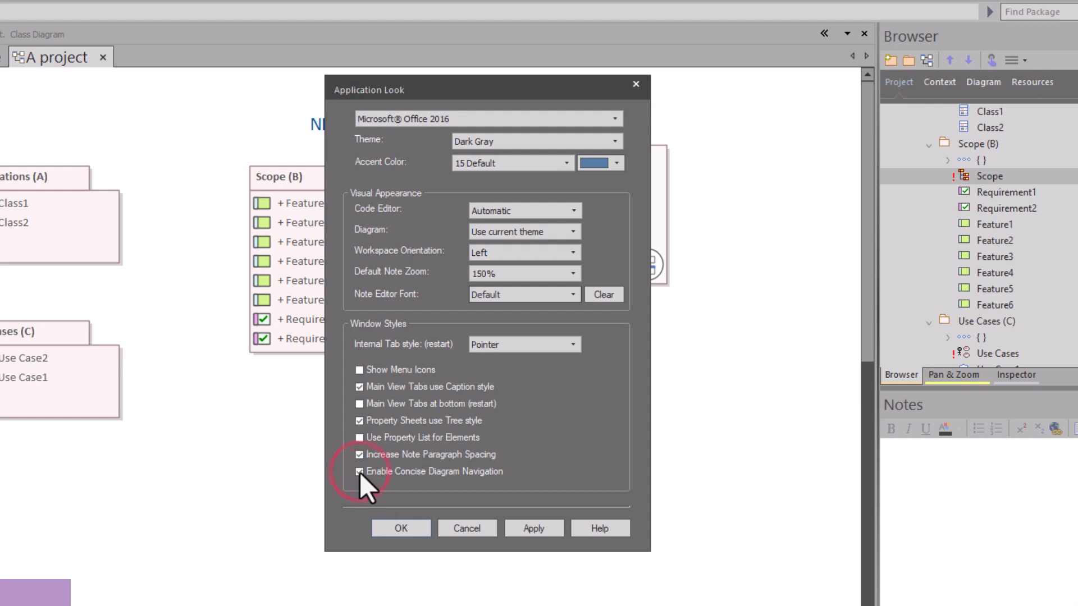
{"action": "left_click", "coordinate": [397, 528]}
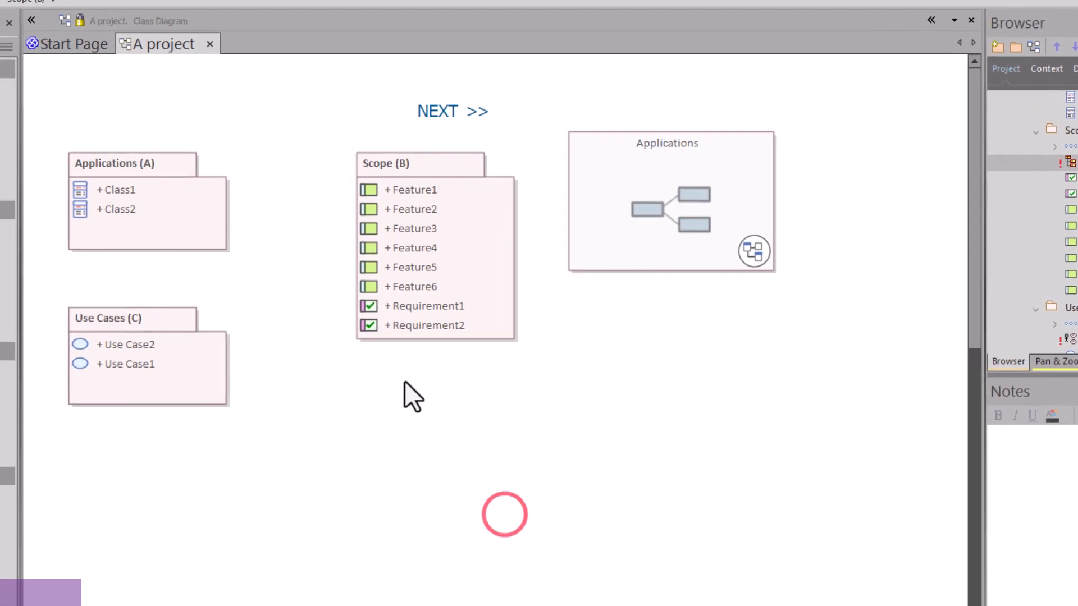
Open the Applications (A) package's diagram from the A project diagram and navigate back to A project
{"action": "left_click", "coordinate": [95, 99]}
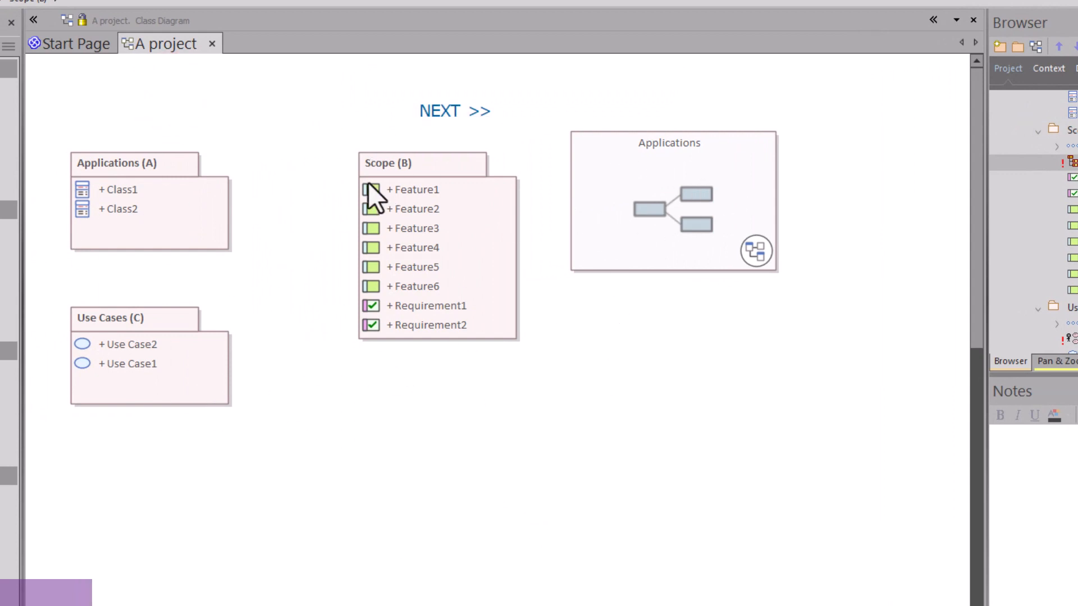
{"action": "left_click", "coordinate": [147, 193]}
{"action": "left_click", "coordinate": [379, 222]}
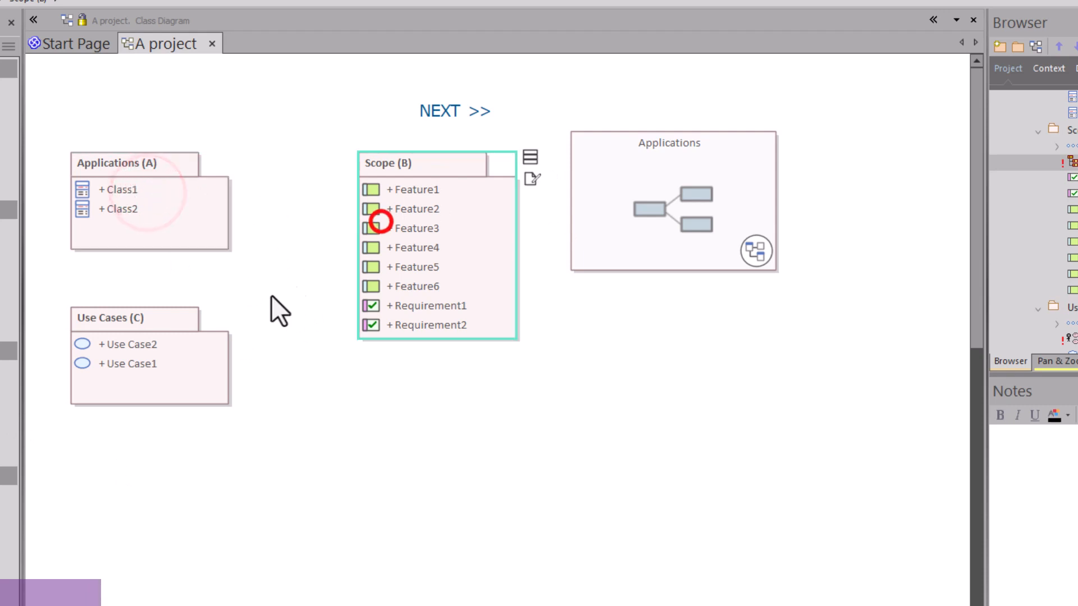
{"action": "left_click", "coordinate": [176, 363]}
{"action": "double_click", "coordinate": [149, 184]}
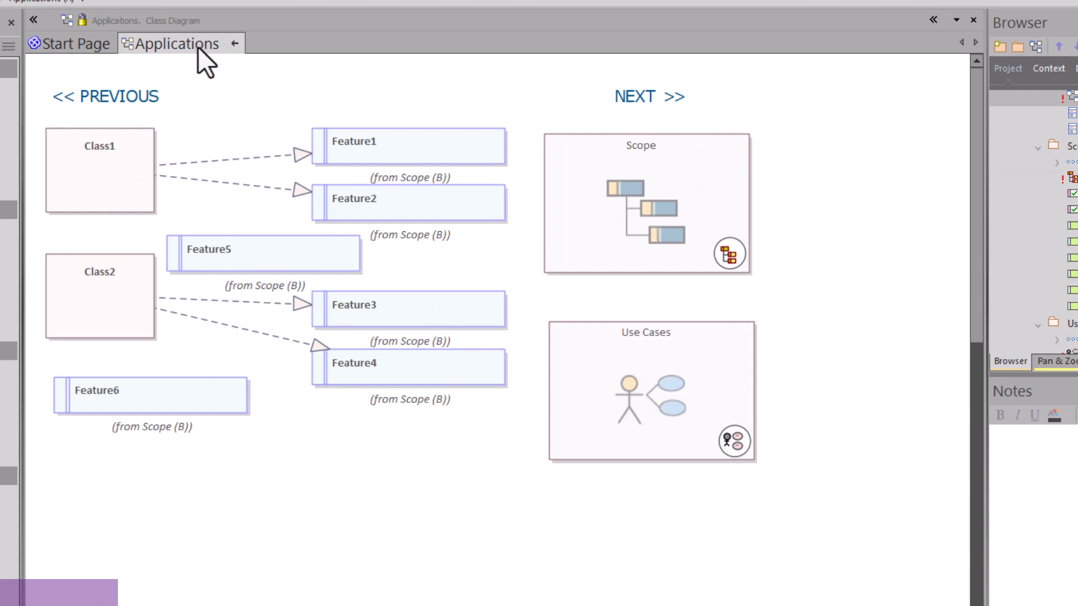
{"action": "left_click", "coordinate": [234, 44]}
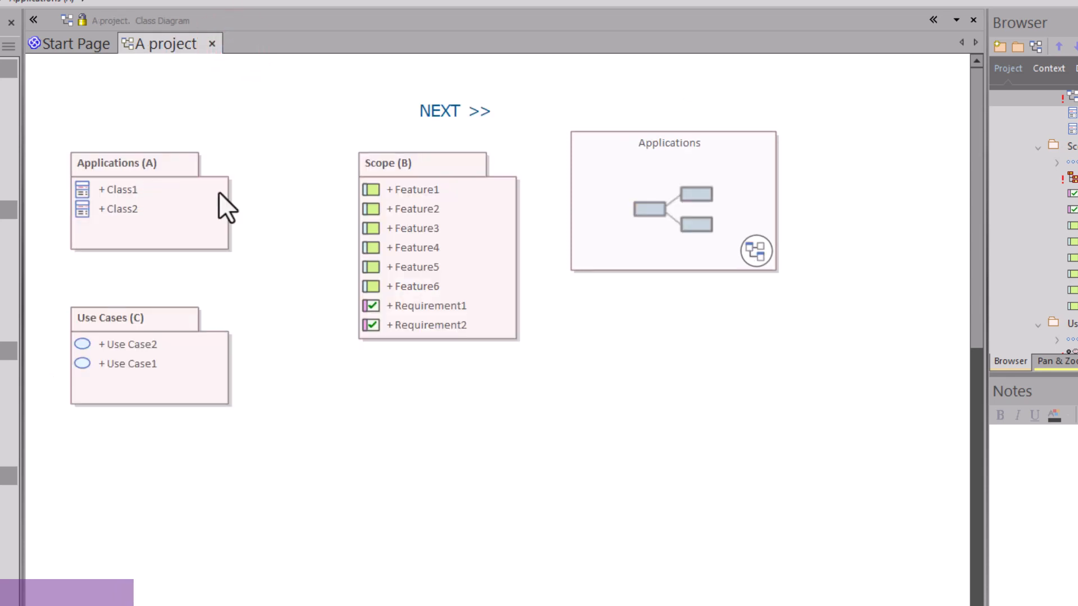
Open the Scope (B) package's diagram from the A project diagram and navigate back to A project
{"action": "double_click", "coordinate": [451, 217]}
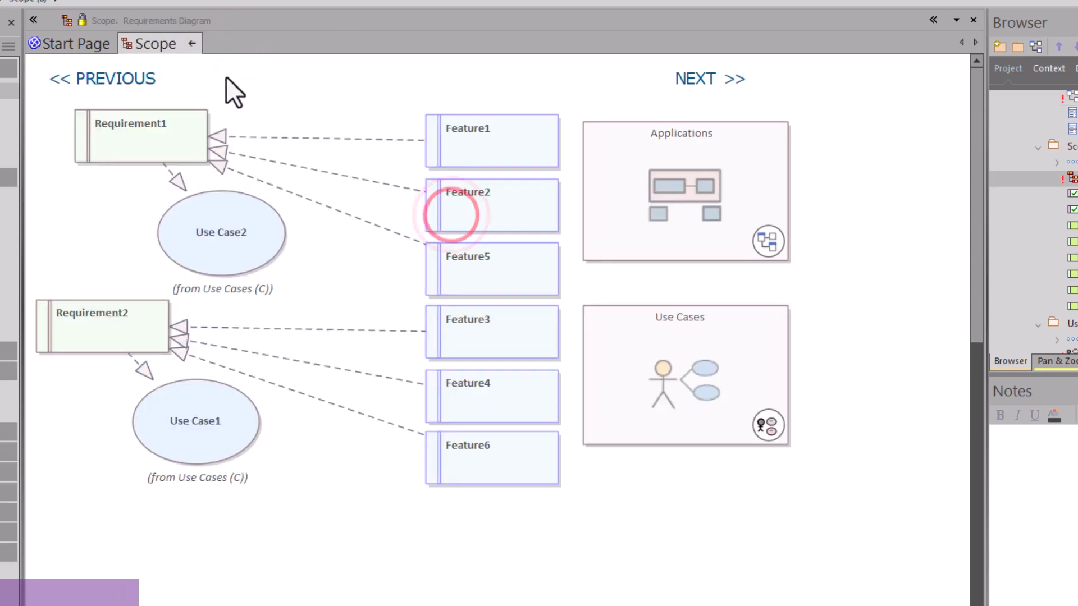
{"action": "left_click", "coordinate": [192, 44]}
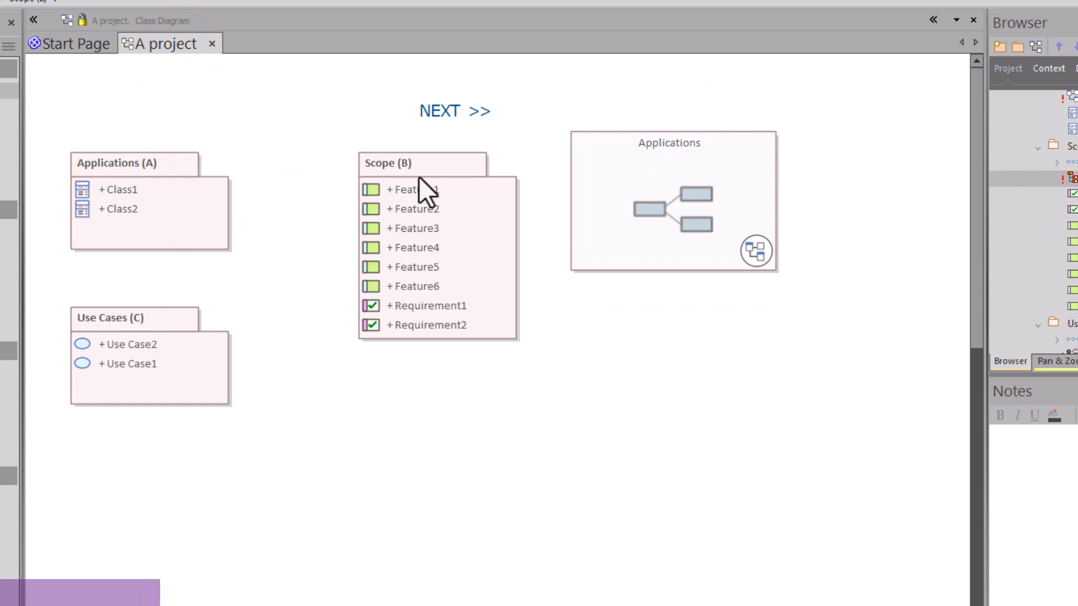
{"action": "left_click", "coordinate": [422, 104]}
{"action": "left_click", "coordinate": [578, 175]}
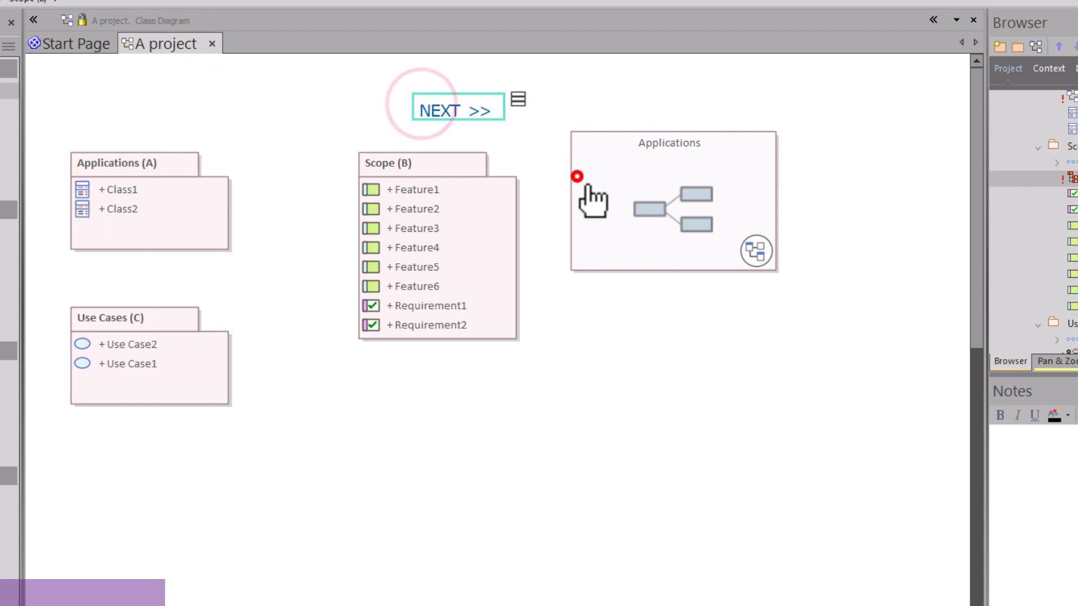
{"action": "left_click", "coordinate": [469, 109]}
{"action": "left_click_drag", "start_coordinate": [259, 150], "coordinate": [160, 396]}
{"action": "left_click_drag", "start_coordinate": [322, 330], "coordinate": [431, 256]}
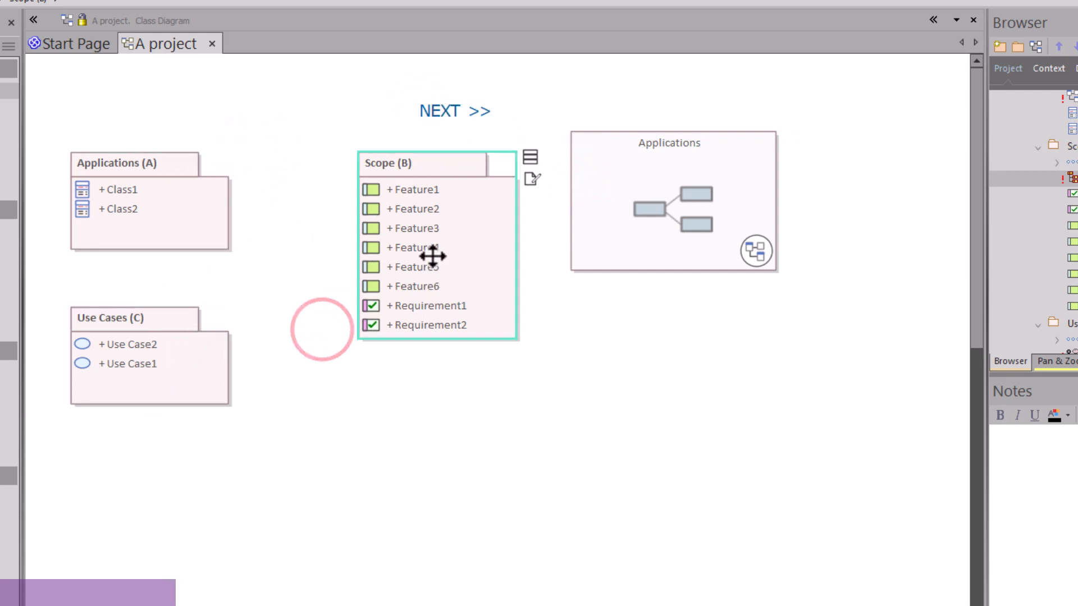
{"action": "left_click", "coordinate": [309, 244]}
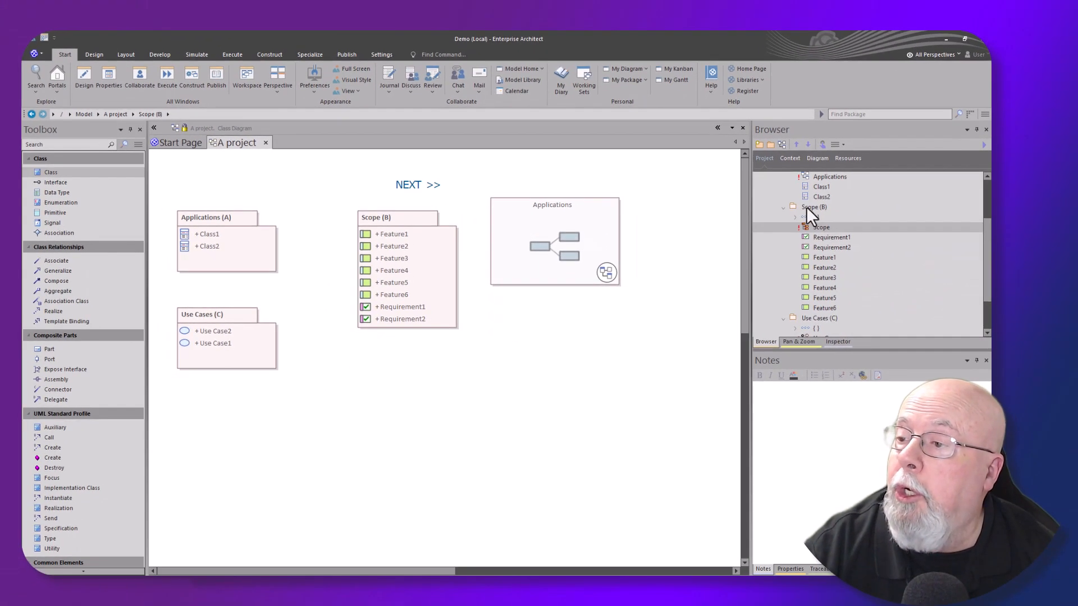
{"action": "left_click", "coordinate": [1046, 154]}
{"action": "left_click", "coordinate": [818, 231]}
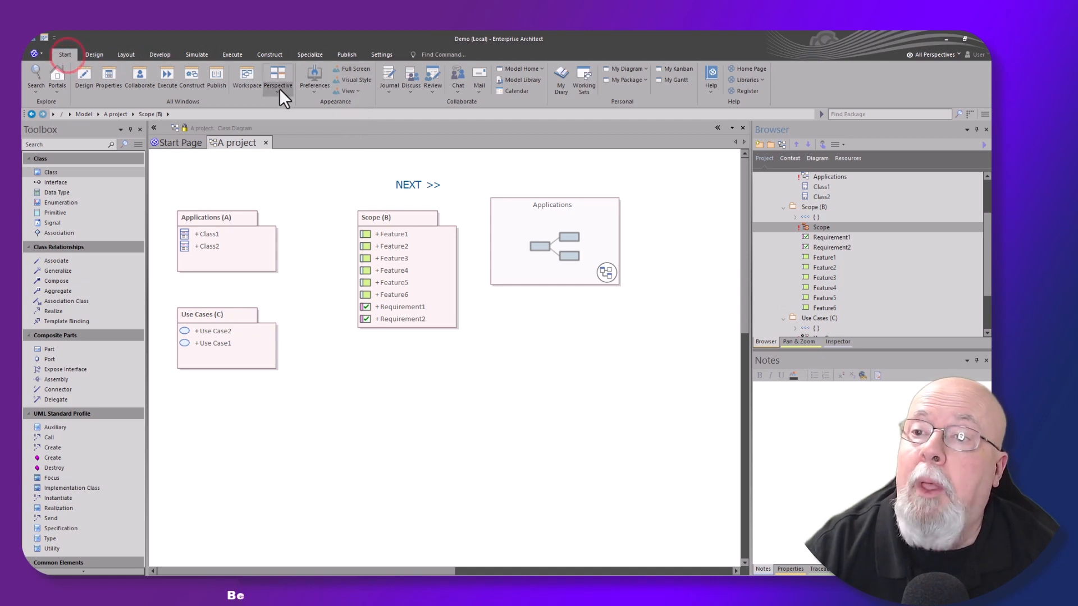
Turn off Enable Concise Diagram Navigation in the visual style settings and apply the change
{"action": "left_click", "coordinate": [357, 81]}
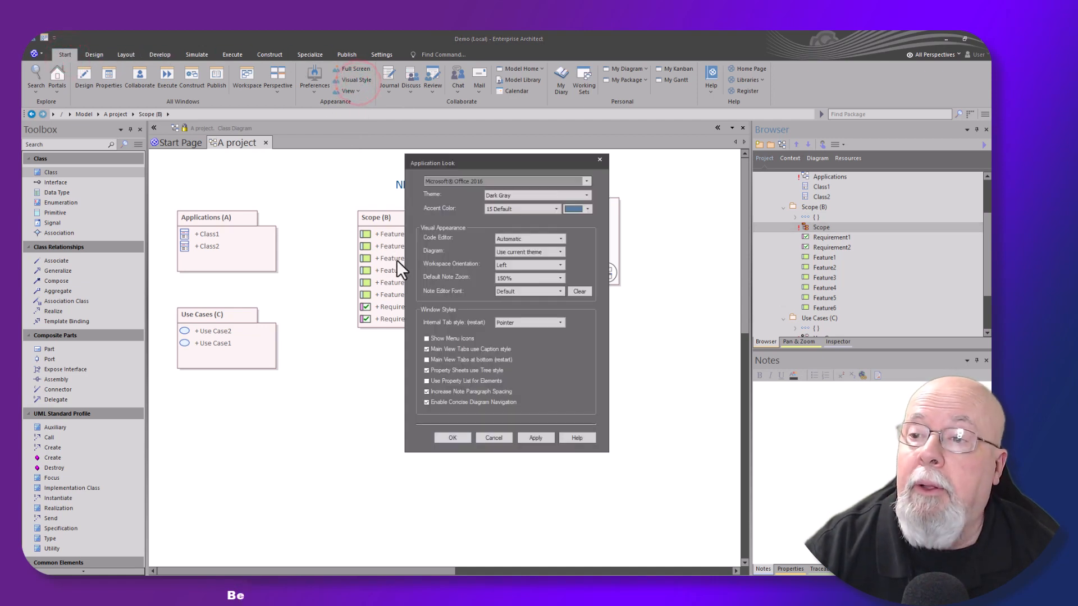
{"action": "left_click", "coordinate": [428, 402]}
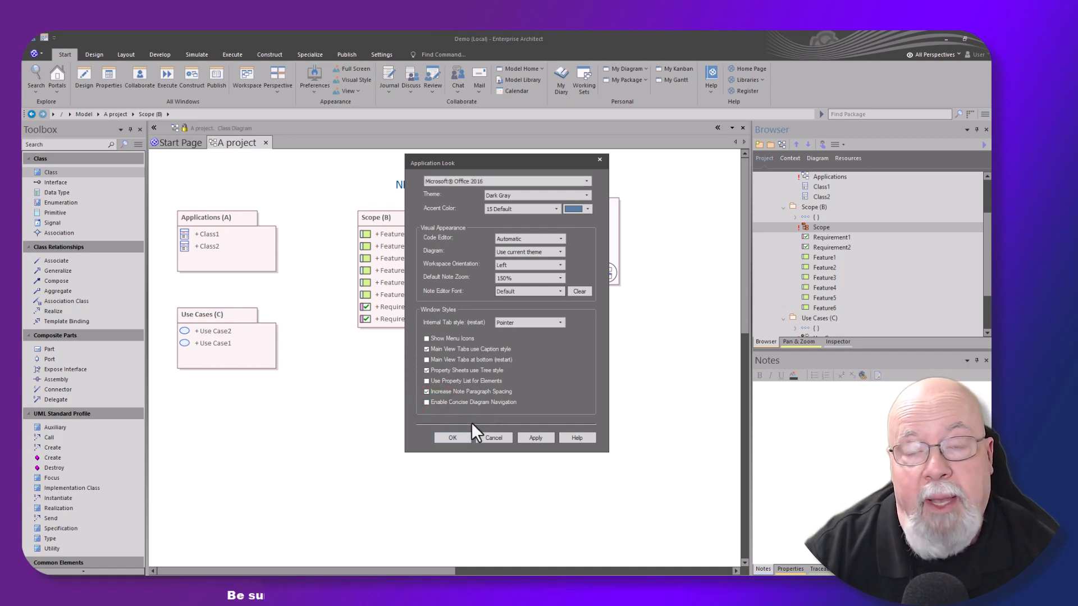
{"action": "left_click", "coordinate": [446, 440]}
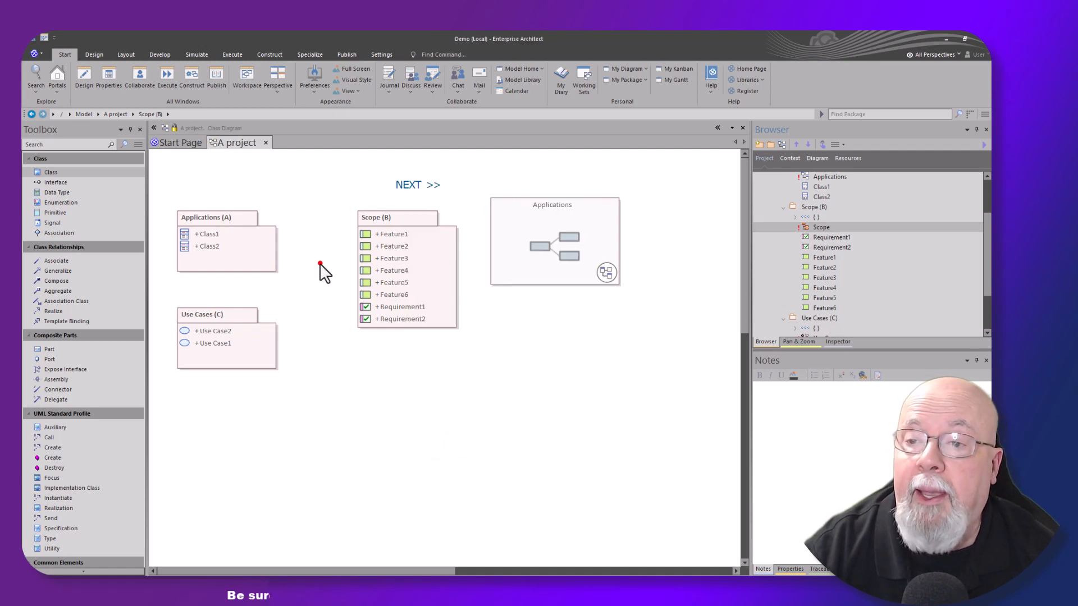
Open the Applications (A) package's diagram alongside A project, compare the two diagrams, and return to A project
{"action": "left_click", "coordinate": [250, 247]}
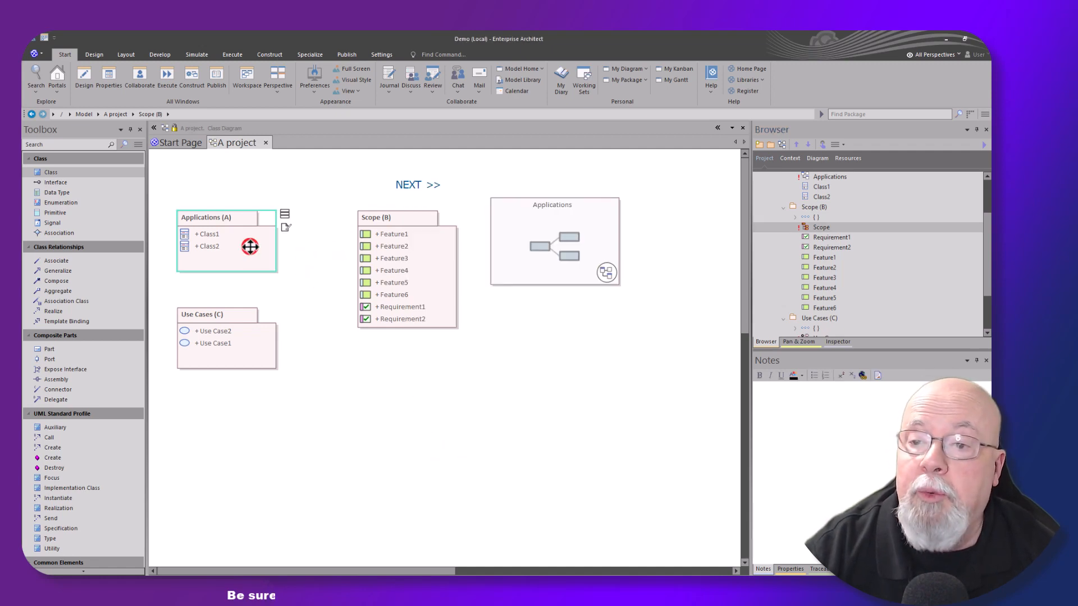
{"action": "double_click", "coordinate": [250, 247]}
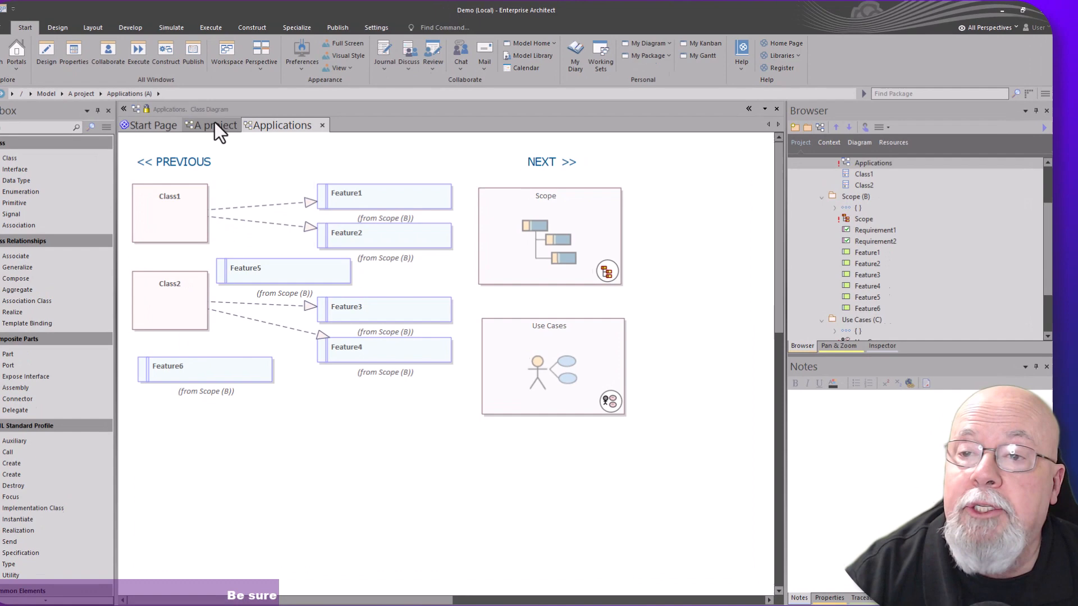
{"action": "left_click", "coordinate": [236, 143]}
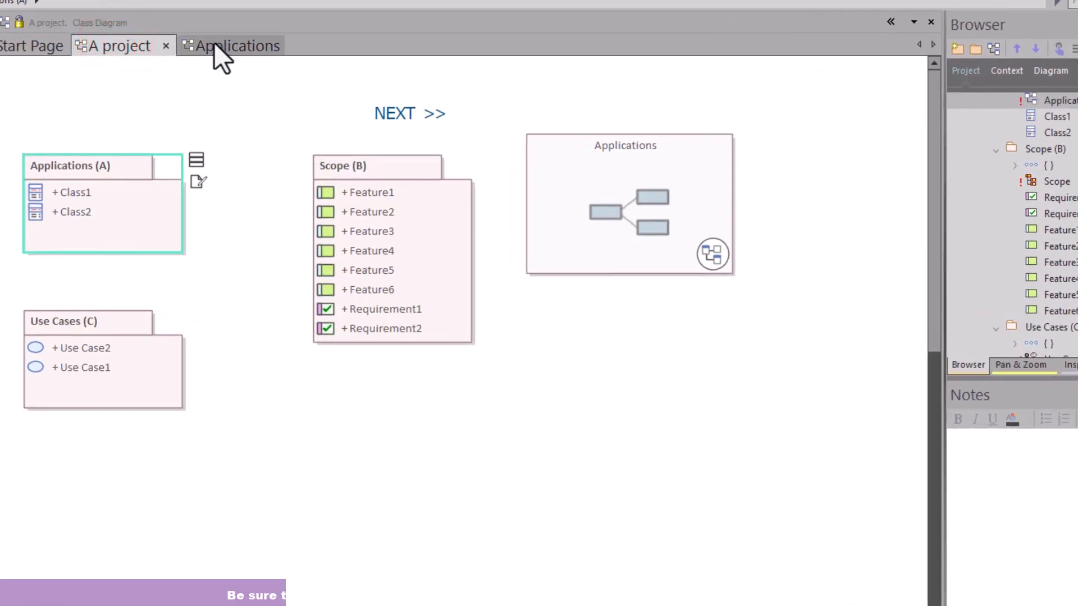
{"action": "left_click", "coordinate": [224, 51]}
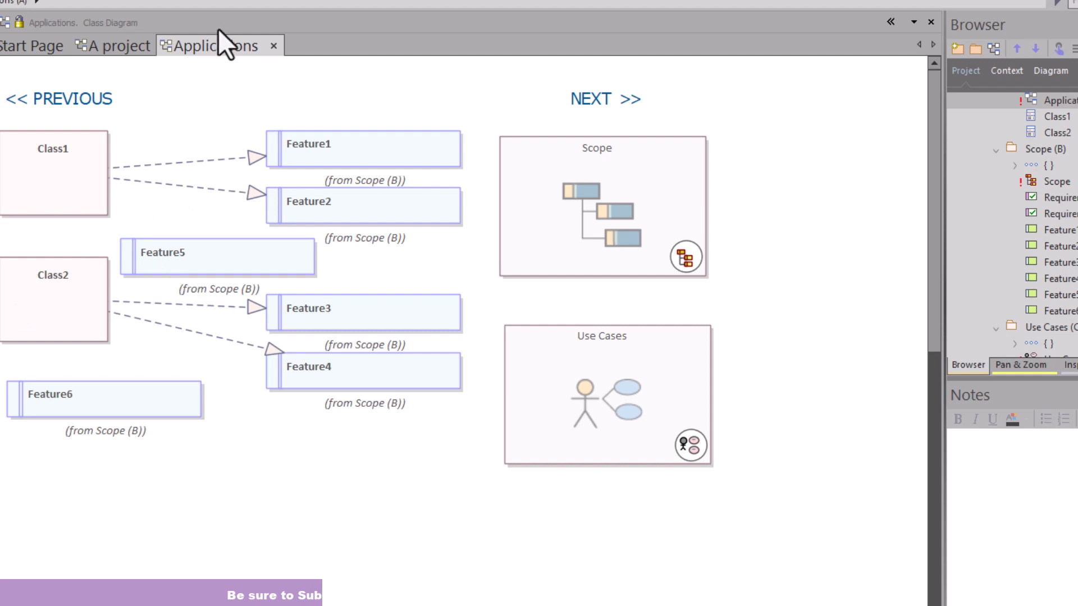
{"action": "left_click", "coordinate": [213, 46]}
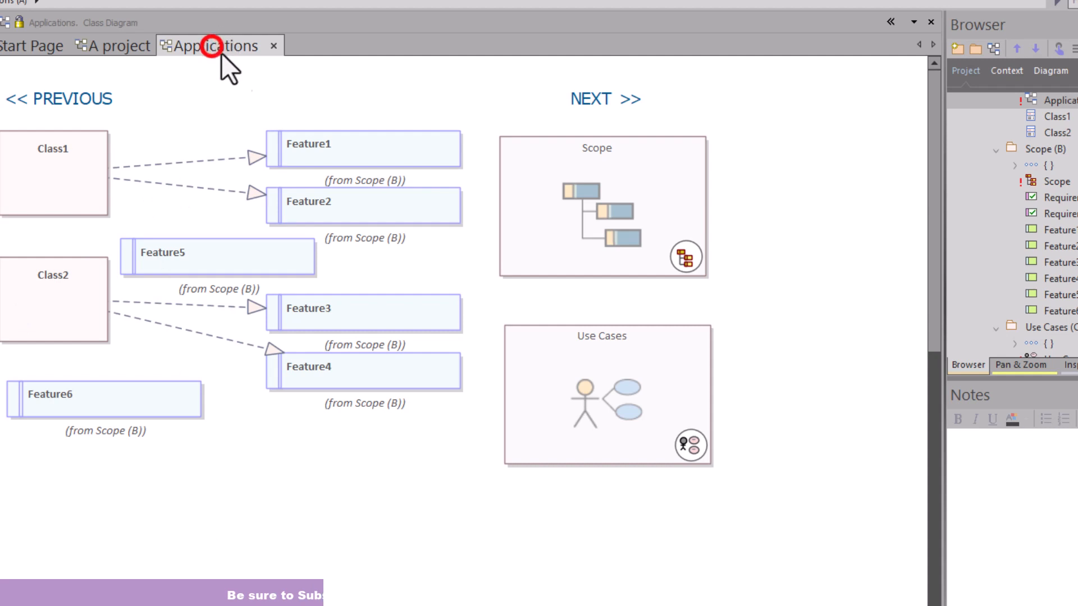
{"action": "left_click", "coordinate": [110, 49]}
Open the Scope (B) and Use Cases (C) package diagrams from A project, keeping the other diagrams open
{"action": "double_click", "coordinate": [433, 194]}
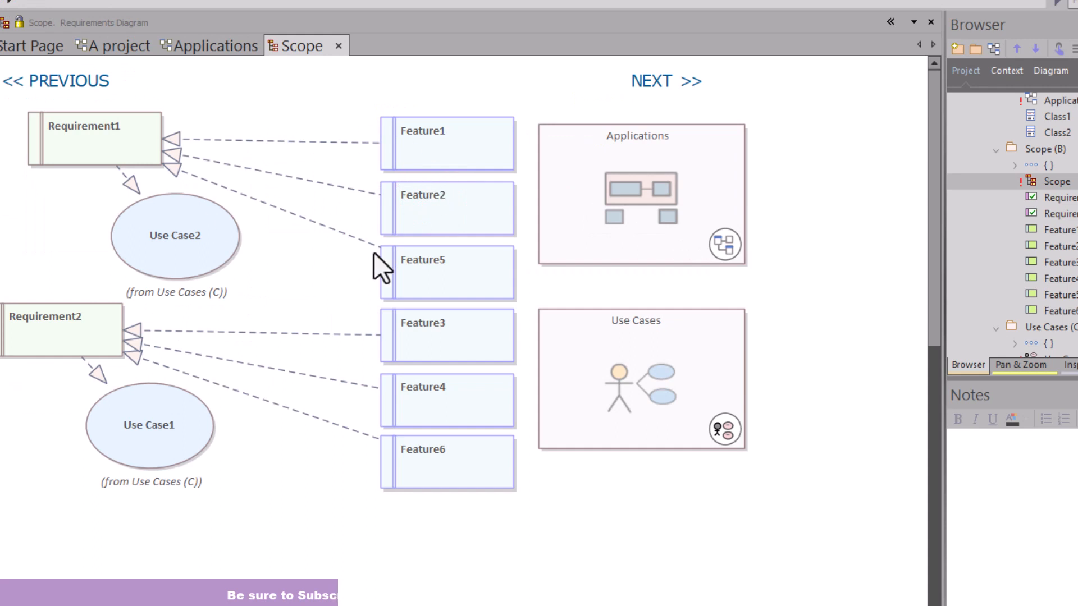
{"action": "left_click", "coordinate": [221, 49]}
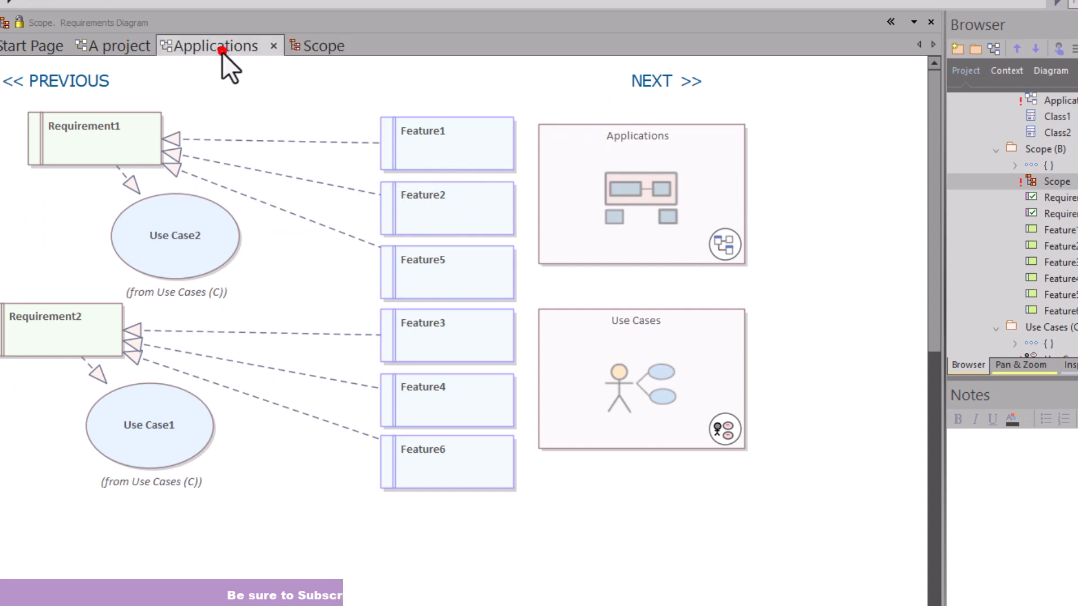
{"action": "left_click", "coordinate": [124, 46]}
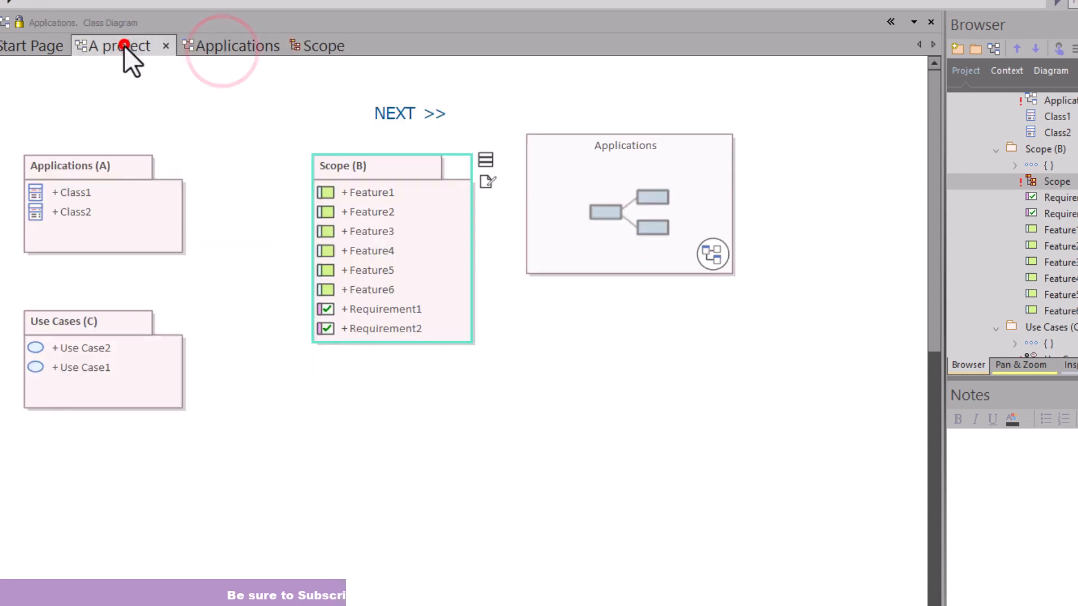
{"action": "double_click", "coordinate": [146, 374]}
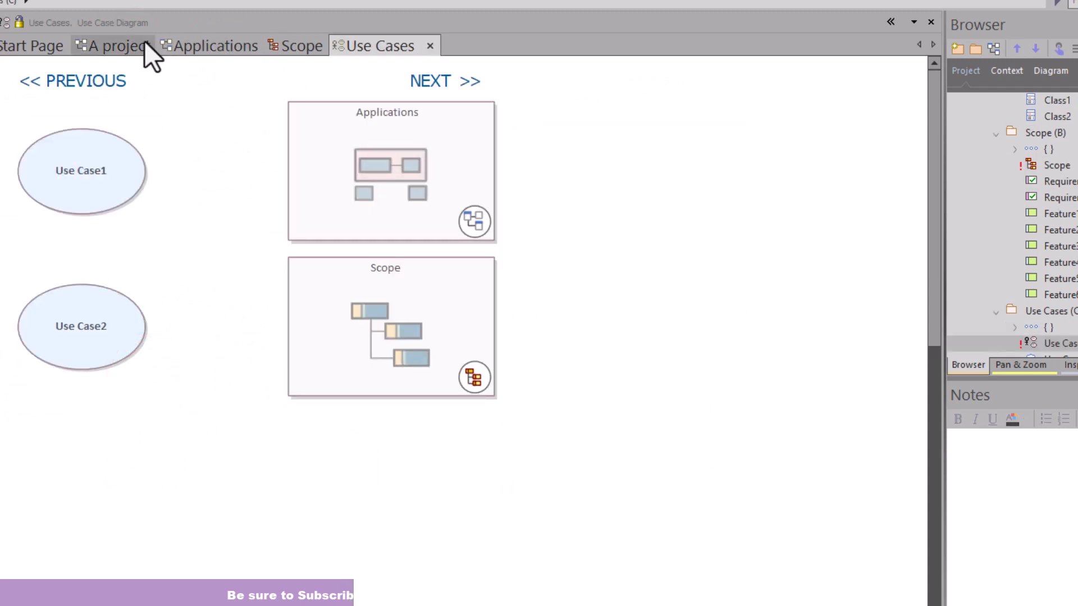
Look through the open A project, Applications, Scope and Use Cases diagrams by switching between them
{"action": "left_click", "coordinate": [116, 46]}
{"action": "left_click", "coordinate": [224, 48]}
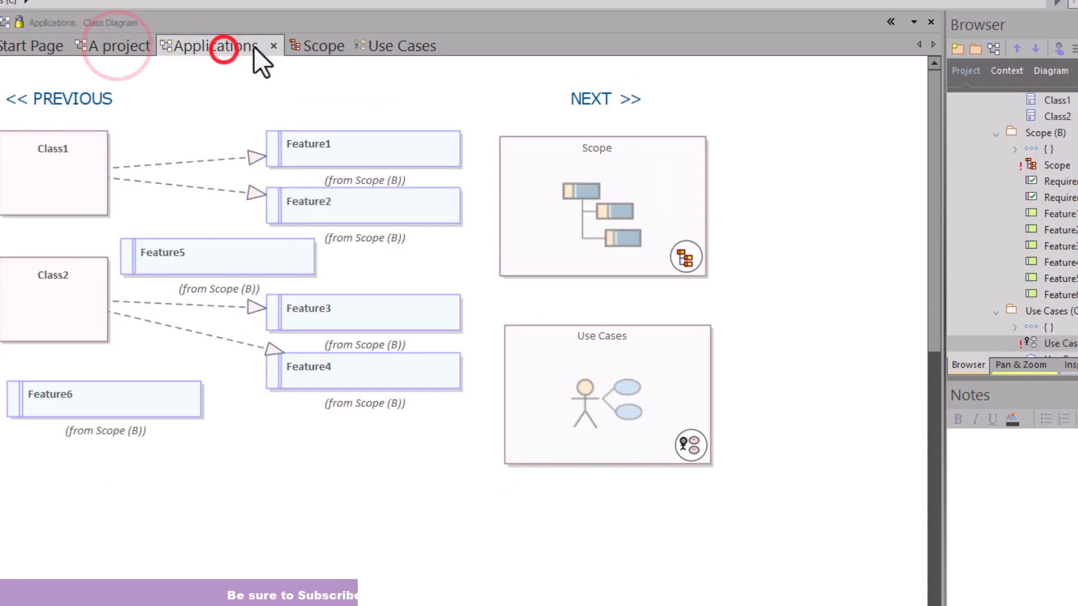
{"action": "left_click", "coordinate": [307, 47]}
{"action": "left_click", "coordinate": [396, 45]}
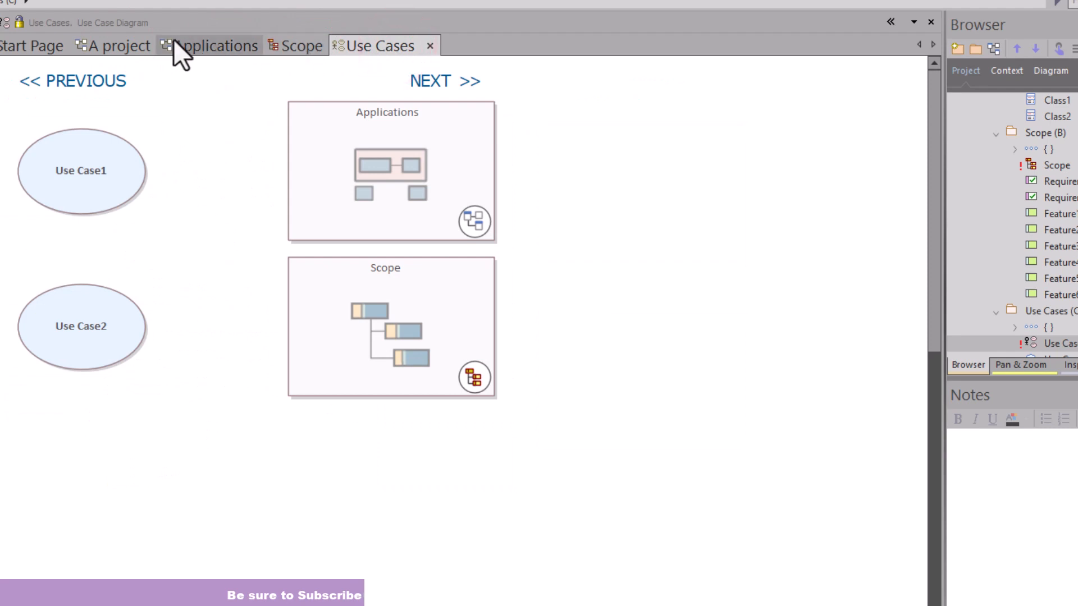
{"action": "left_click", "coordinate": [113, 51]}
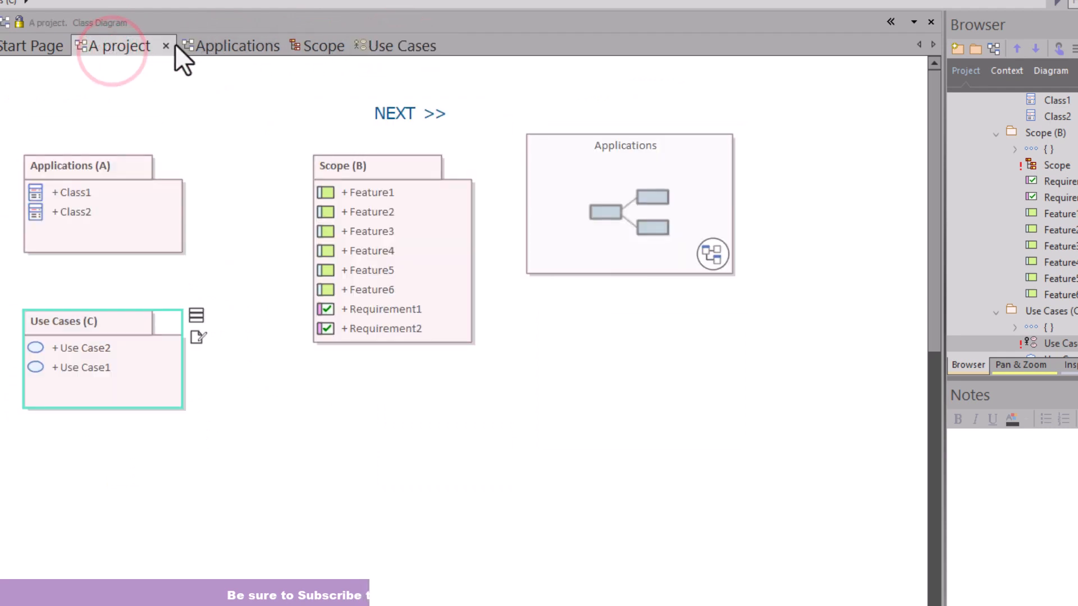
{"action": "left_click", "coordinate": [237, 47]}
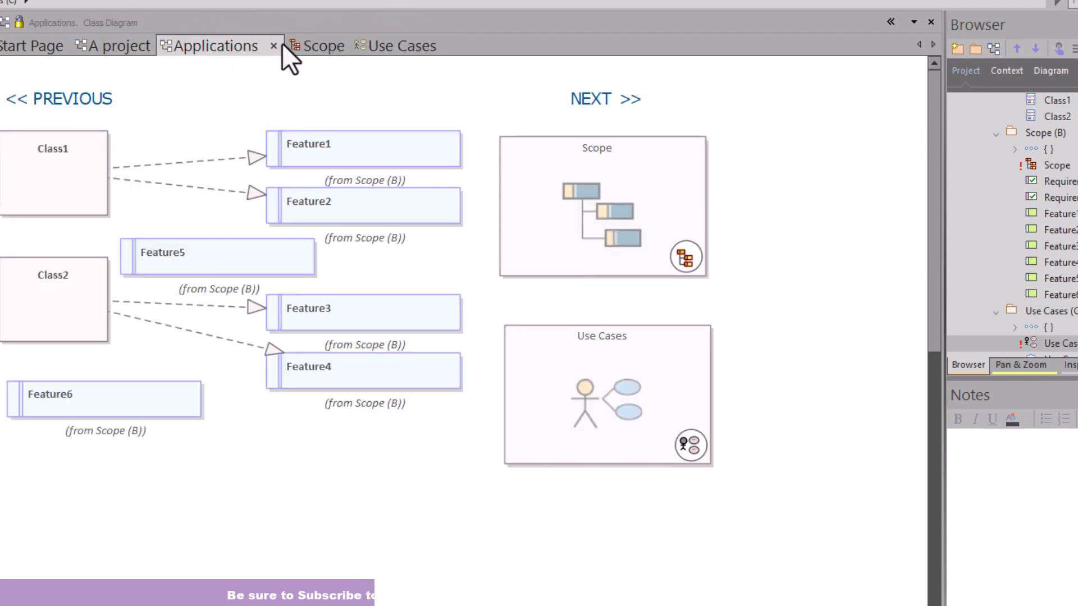
{"action": "left_click", "coordinate": [325, 45]}
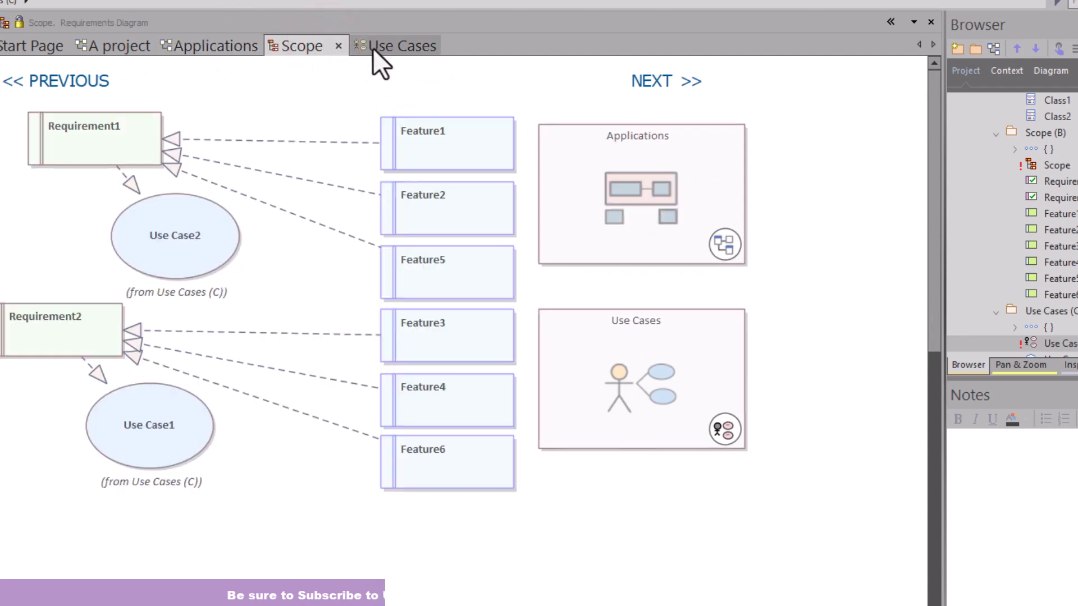
{"action": "left_click", "coordinate": [400, 44]}
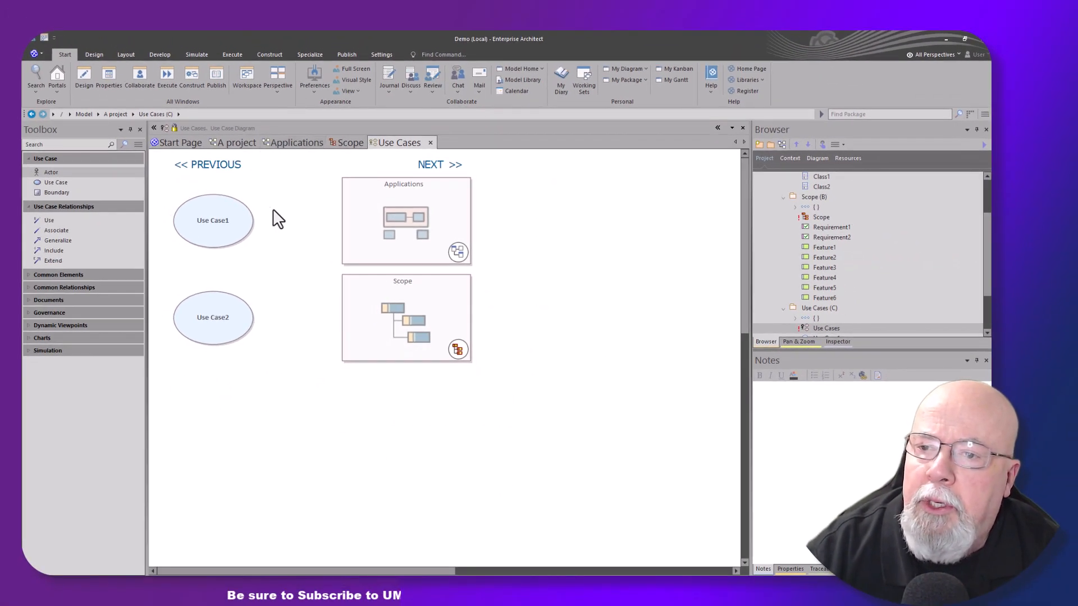
Select the PREVIOUS and NEXT links on the Use Cases diagram and return to the A project diagram
{"action": "left_click", "coordinate": [228, 165]}
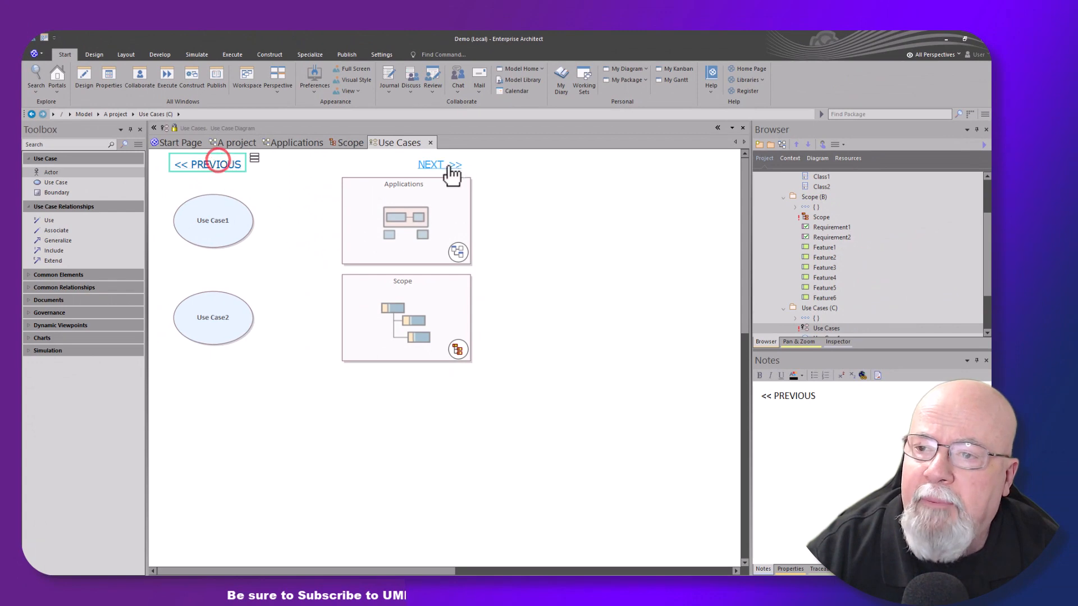
{"action": "left_click", "coordinate": [439, 164]}
{"action": "left_click", "coordinate": [236, 143]}
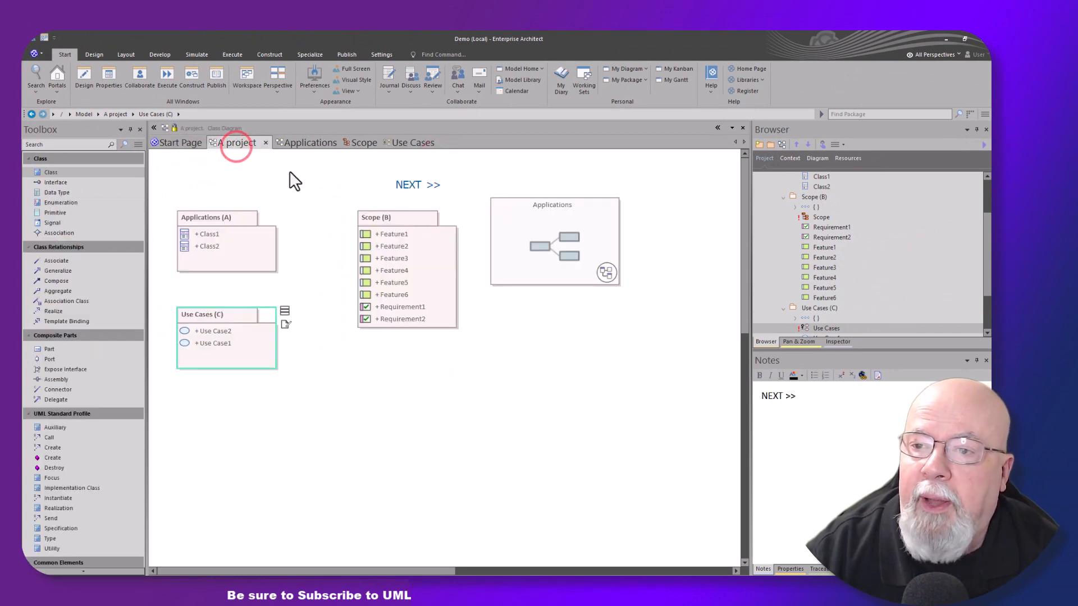
{"action": "left_click", "coordinate": [335, 176]}
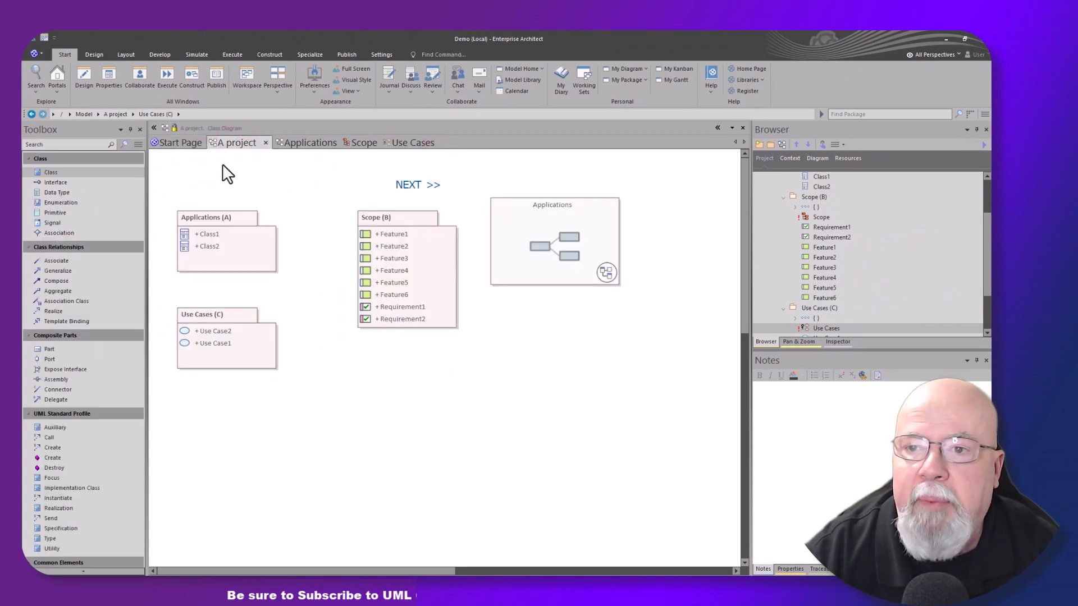
Close all diagrams except A project, and follow its NEXT link to Applications and the PREVIOUS link back
{"action": "right_click", "coordinate": [238, 144]}
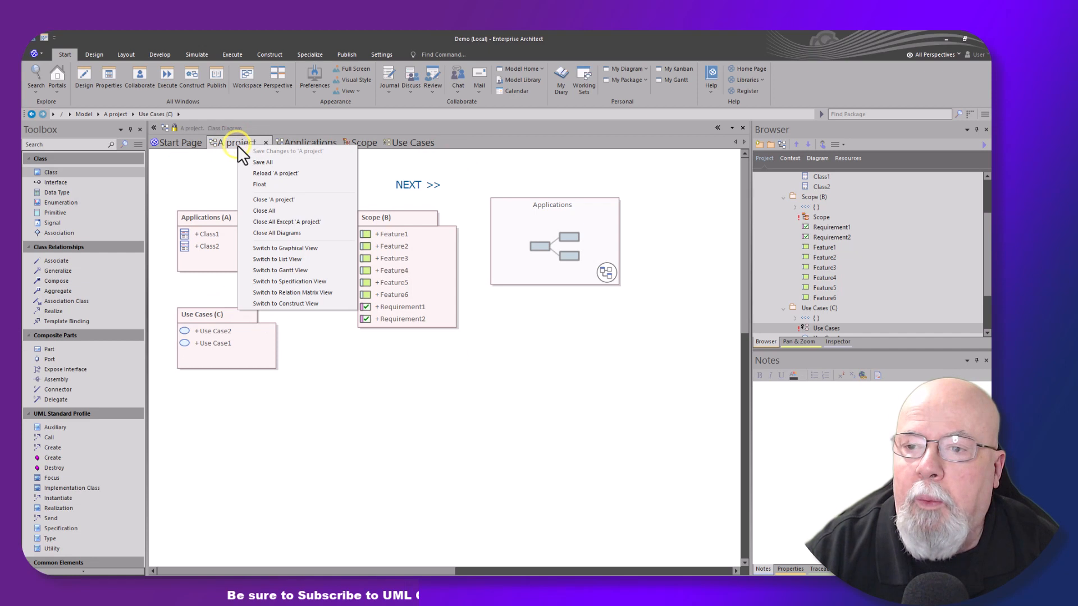
{"action": "left_click", "coordinate": [263, 221]}
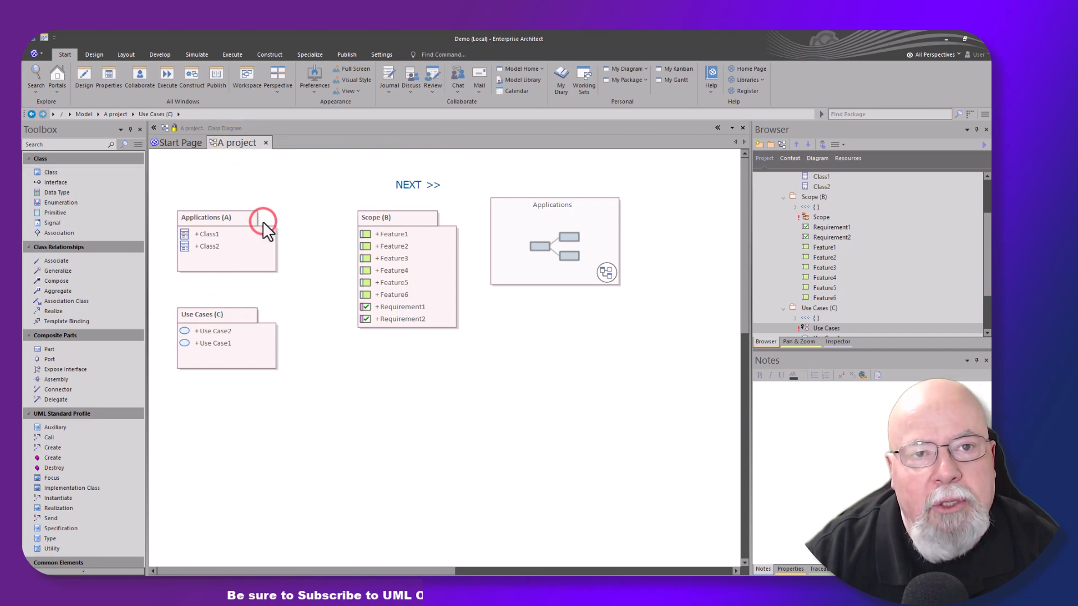
{"action": "left_click", "coordinate": [405, 185]}
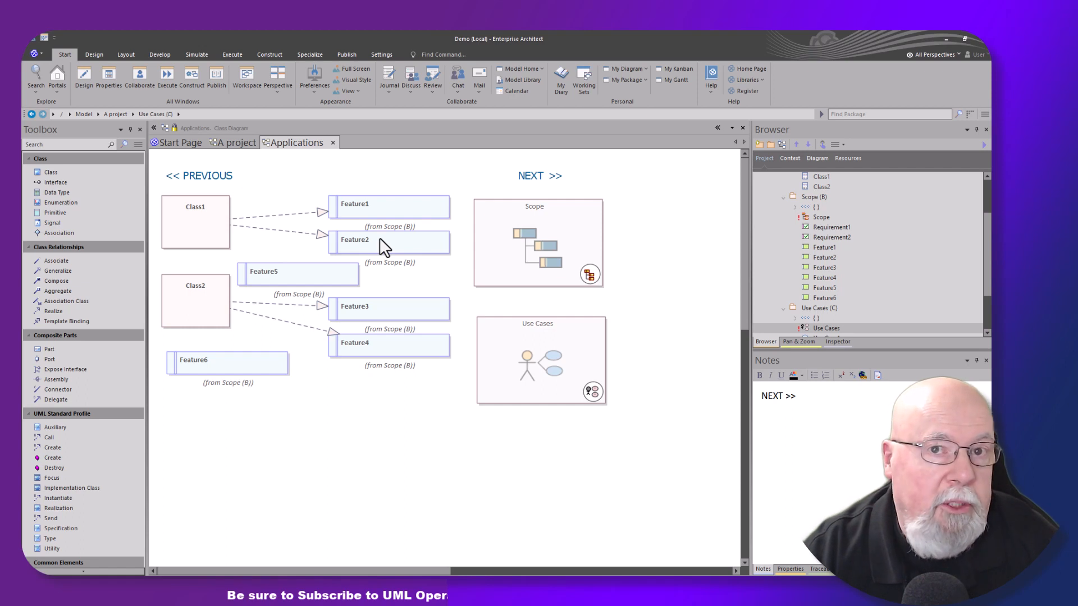
{"action": "left_click", "coordinate": [219, 178]}
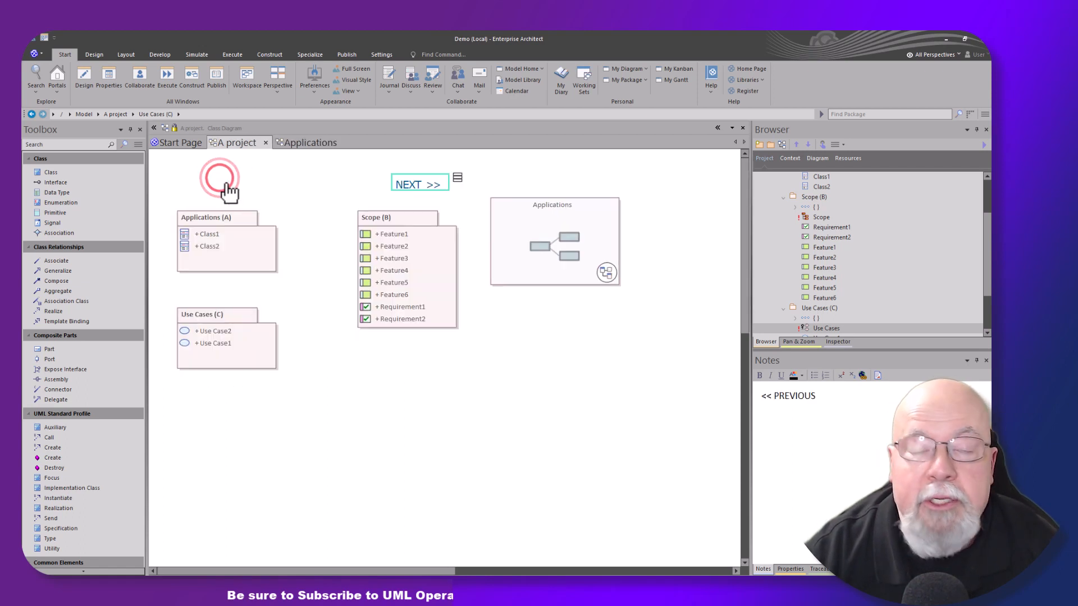
Follow the NEXT links through Applications, Scope and Use Cases, go back with the PREVIOUS links to Applications, and return to A project
{"action": "left_click", "coordinate": [412, 185]}
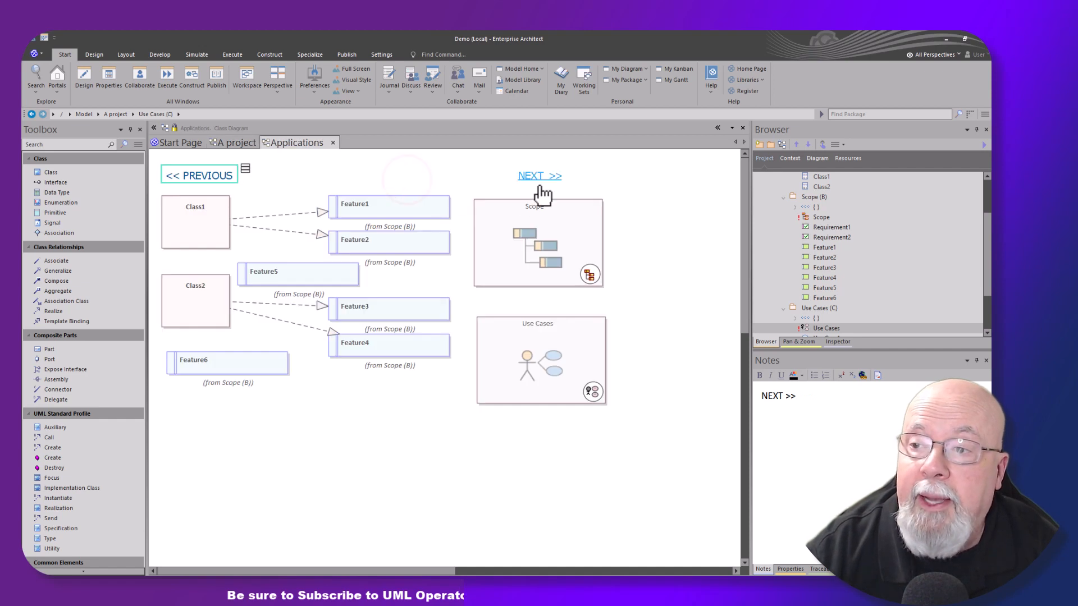
{"action": "left_click", "coordinate": [533, 178]}
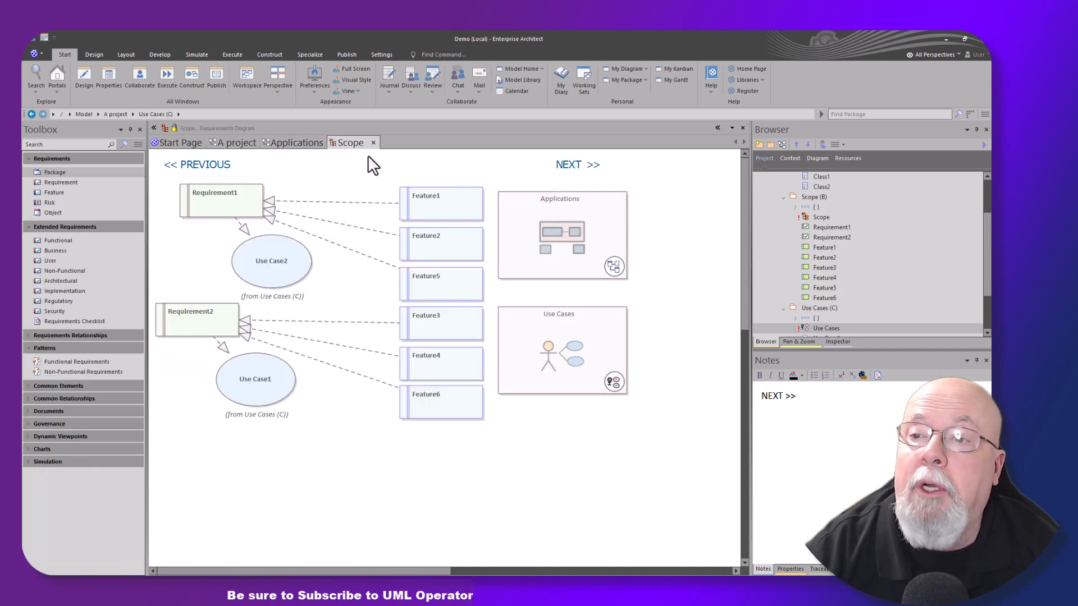
{"action": "left_click", "coordinate": [555, 159]}
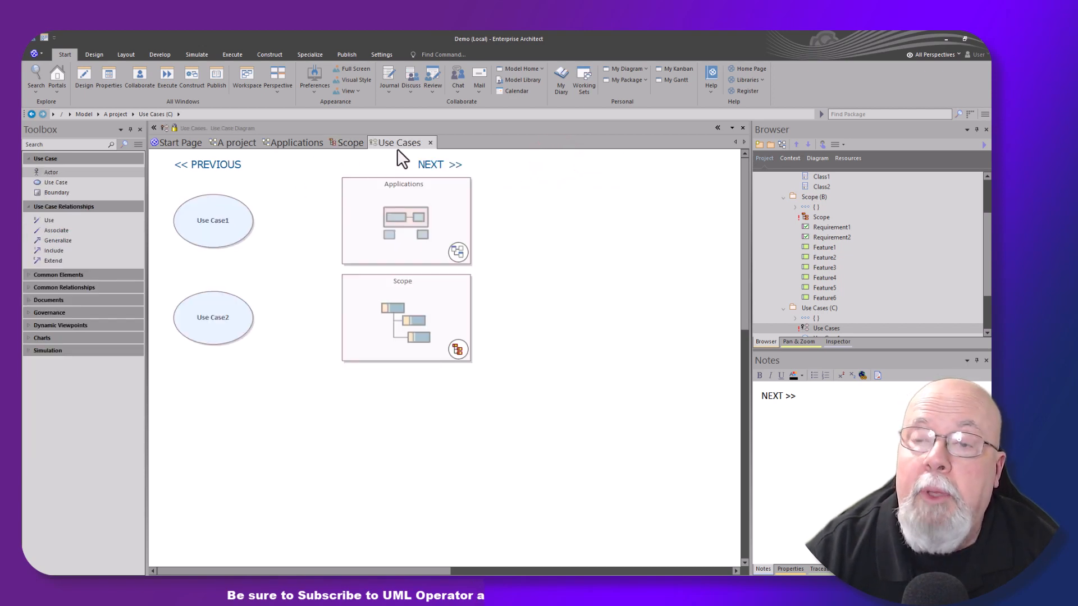
{"action": "left_click", "coordinate": [203, 163]}
{"action": "left_click", "coordinate": [203, 166]}
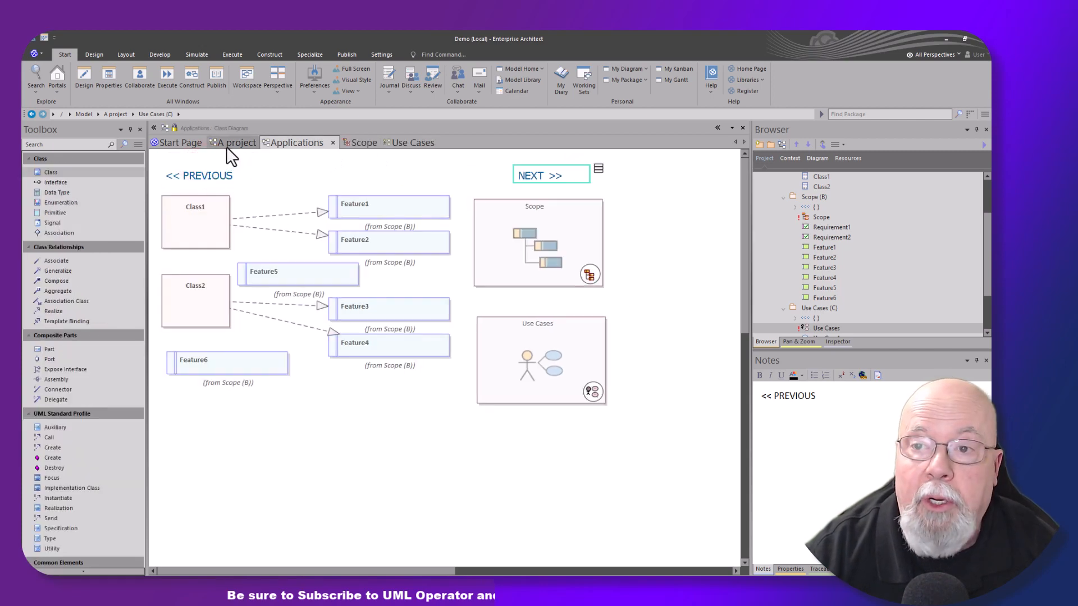
{"action": "left_click", "coordinate": [227, 146]}
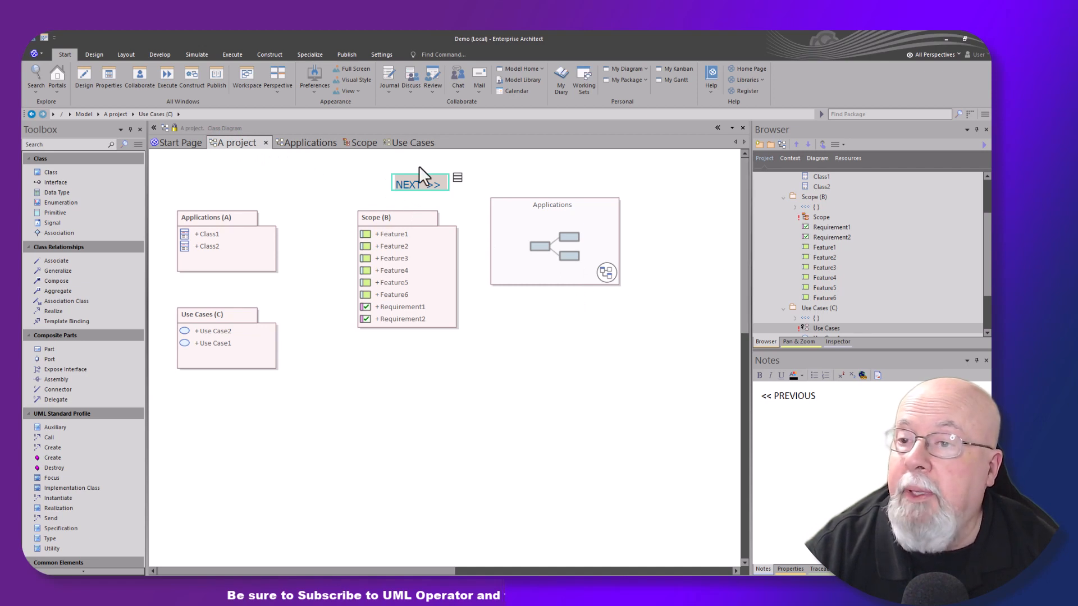
Unlock the A project diagram for editing
{"action": "left_click", "coordinate": [280, 179]}
{"action": "right_click", "coordinate": [280, 178]}
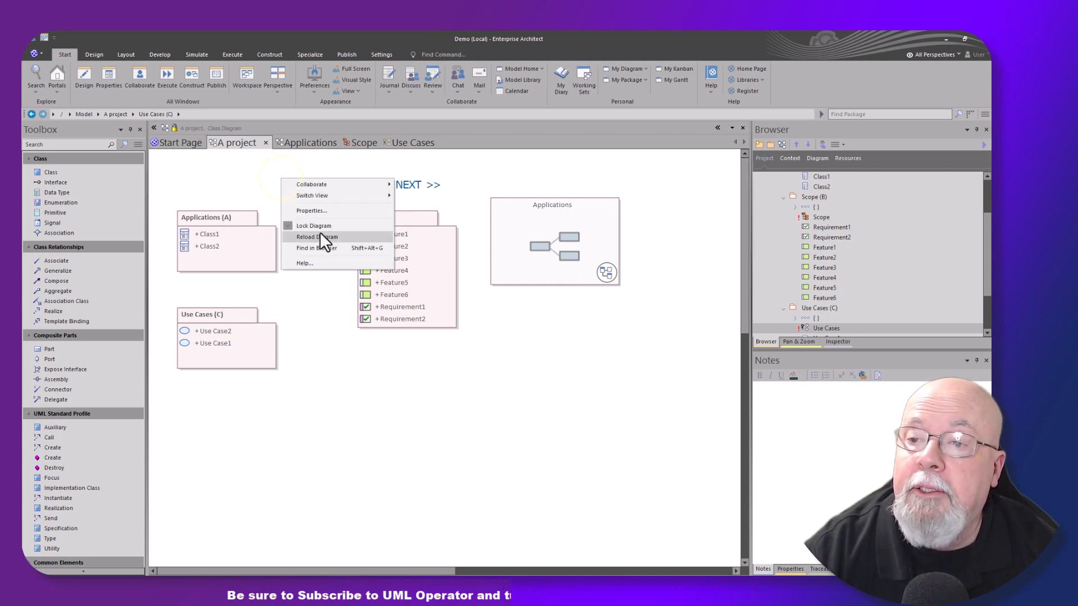
{"action": "left_click", "coordinate": [320, 230]}
Add the Scope diagram to the A project diagram as a Hyperlink, comparing it with the Navigation Cell option first
{"action": "scroll", "coordinate": [820, 210], "scroll_direction": "up", "scroll_amount": 3}
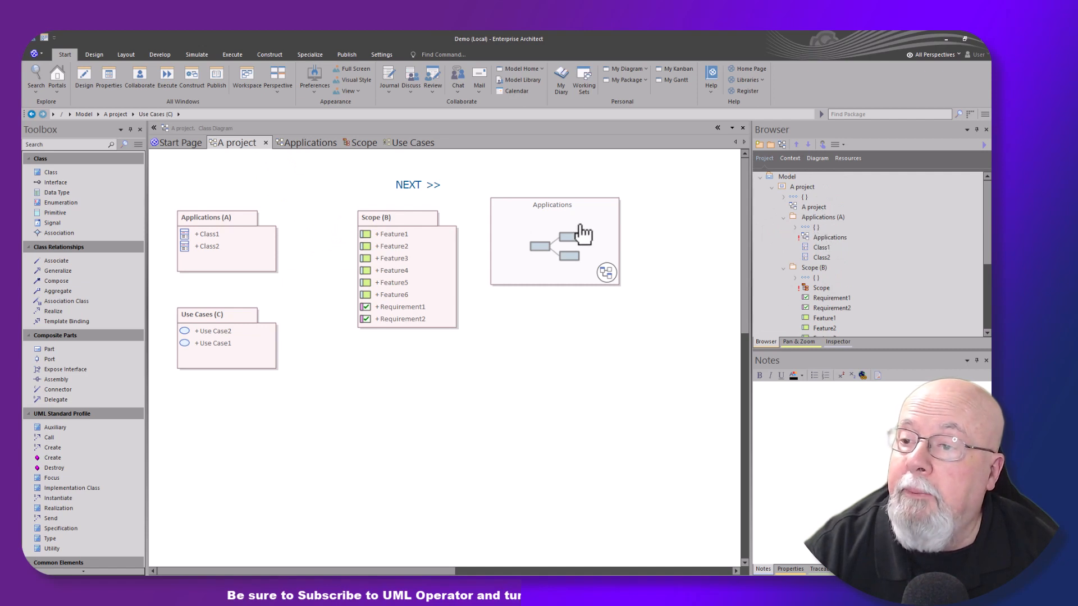
{"action": "scroll", "coordinate": [791, 240], "scroll_direction": "down", "scroll_amount": 1}
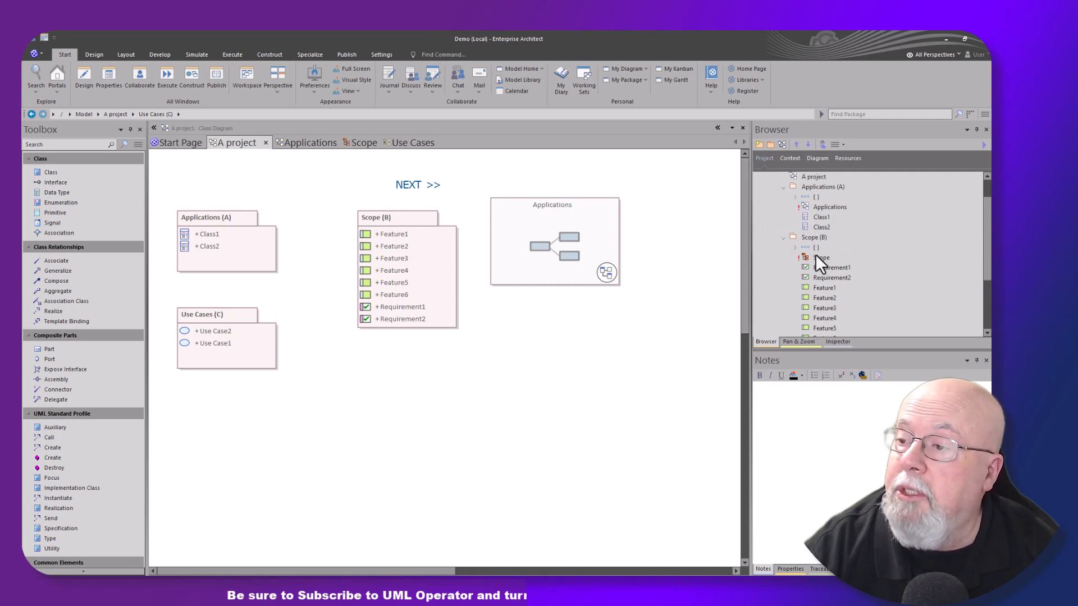
{"action": "left_click_drag", "start_coordinate": [818, 257], "coordinate": [513, 313]}
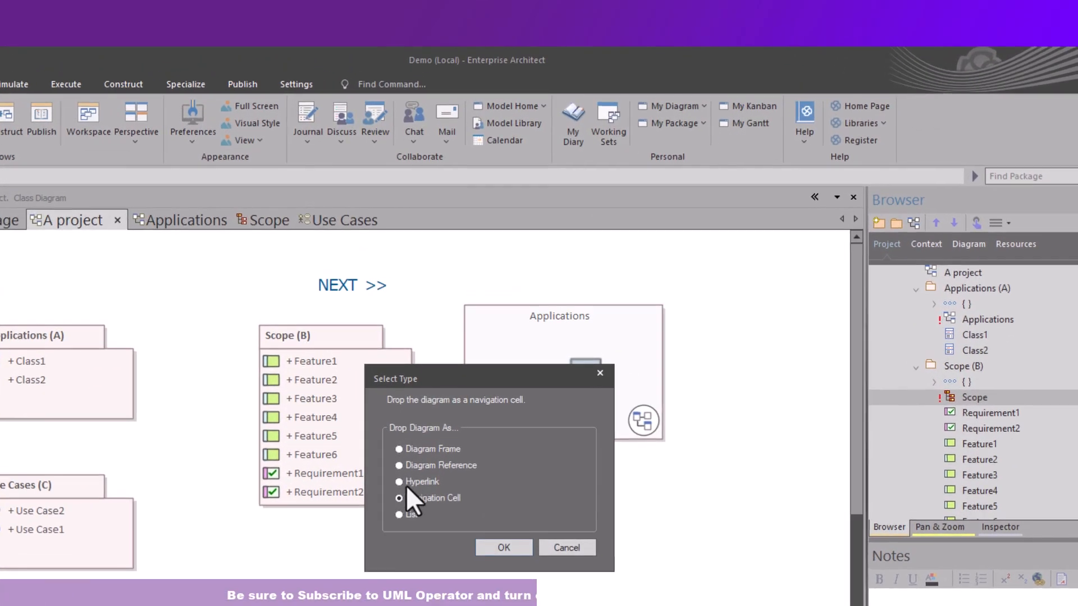
{"action": "left_click", "coordinate": [447, 312]}
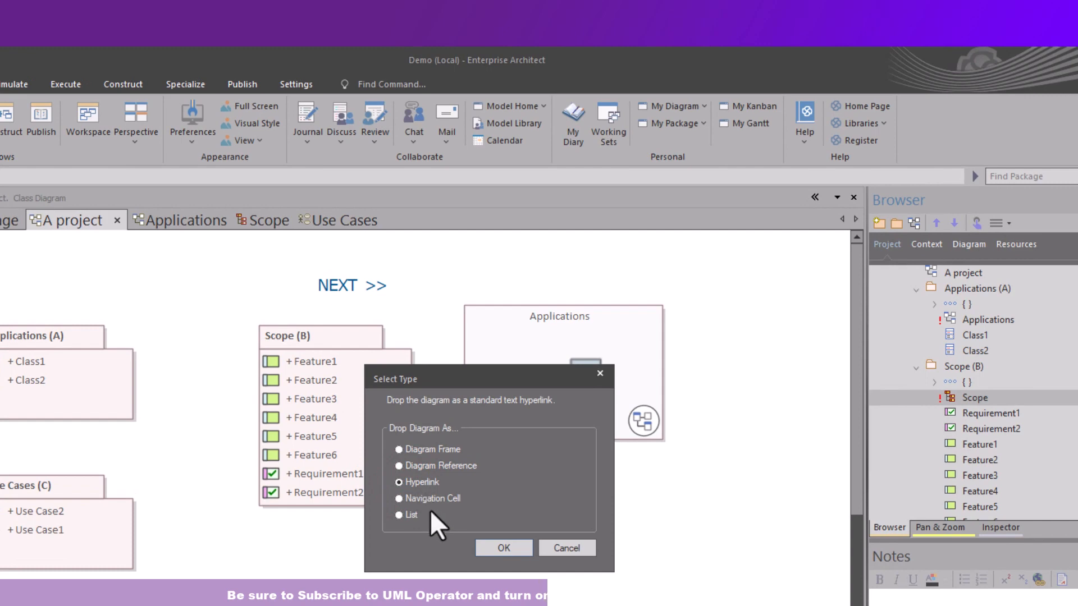
{"action": "left_click", "coordinate": [427, 500]}
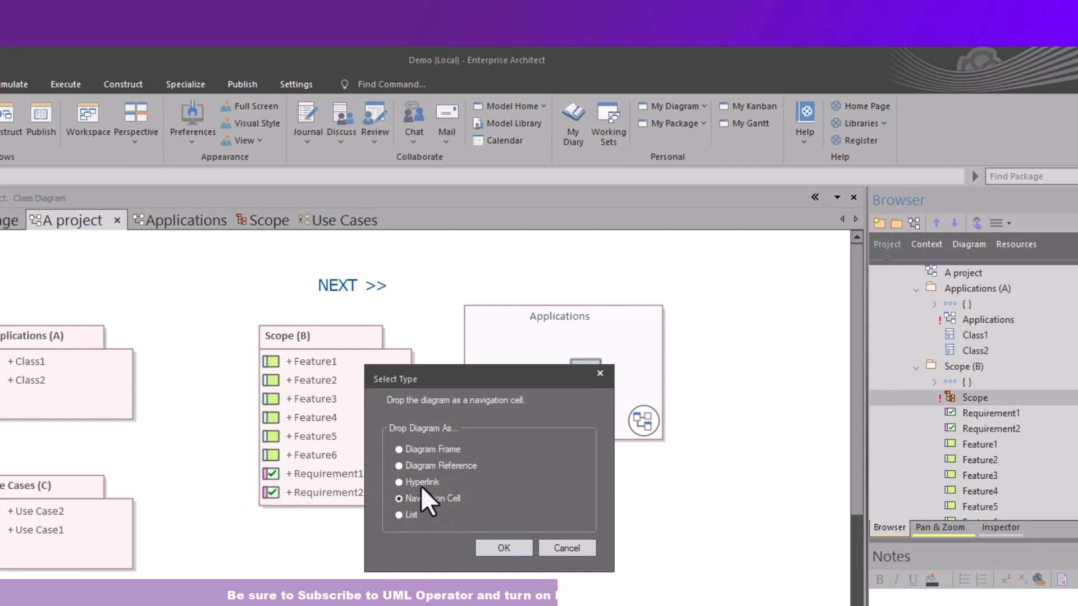
{"action": "left_click", "coordinate": [414, 484]}
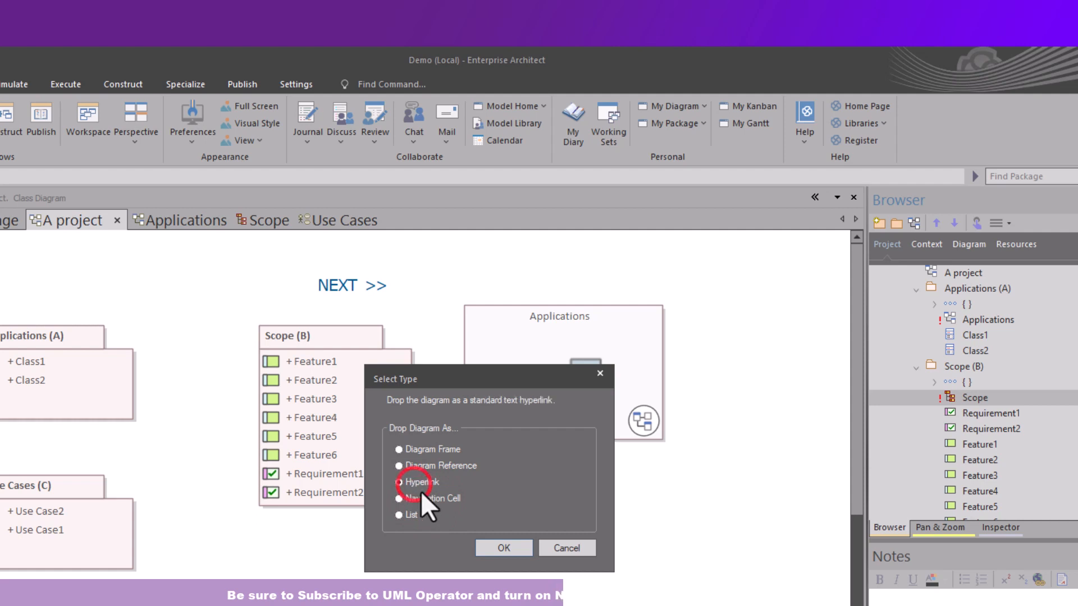
{"action": "left_click", "coordinate": [502, 551]}
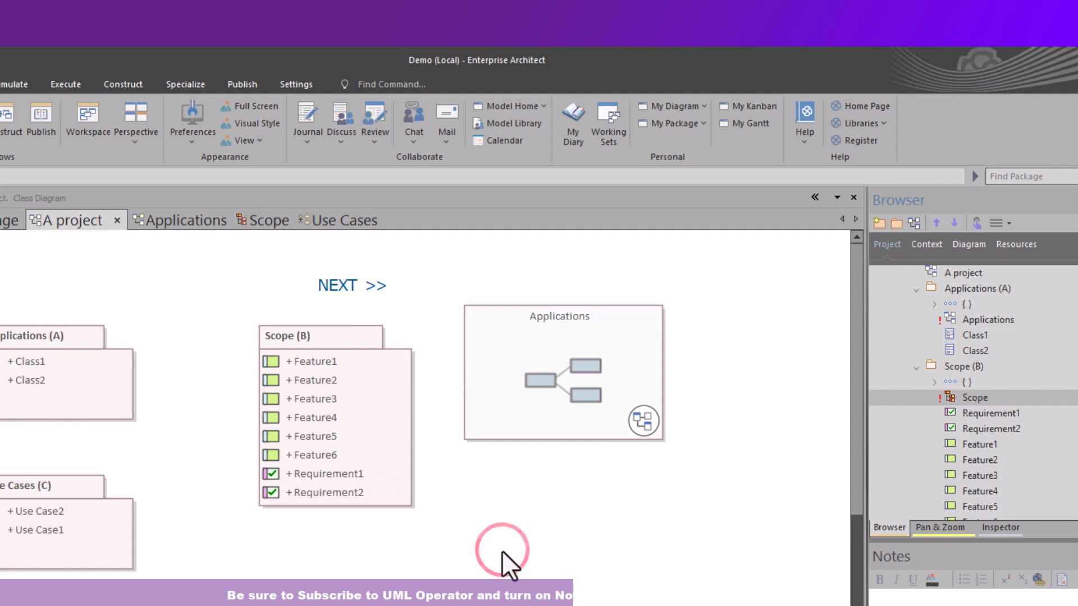
Place the new Scope hyperlink beside the existing NEXT link and replace its notes text with "Next - >>"
{"action": "left_click_drag", "start_coordinate": [542, 494], "coordinate": [201, 309]}
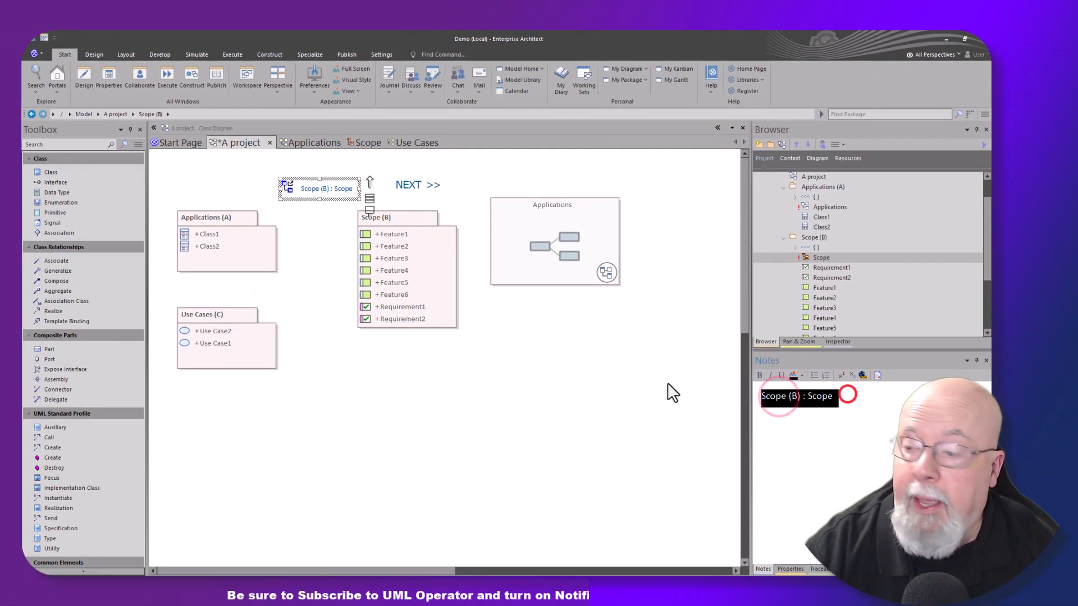
{"action": "type", "text": "N"}
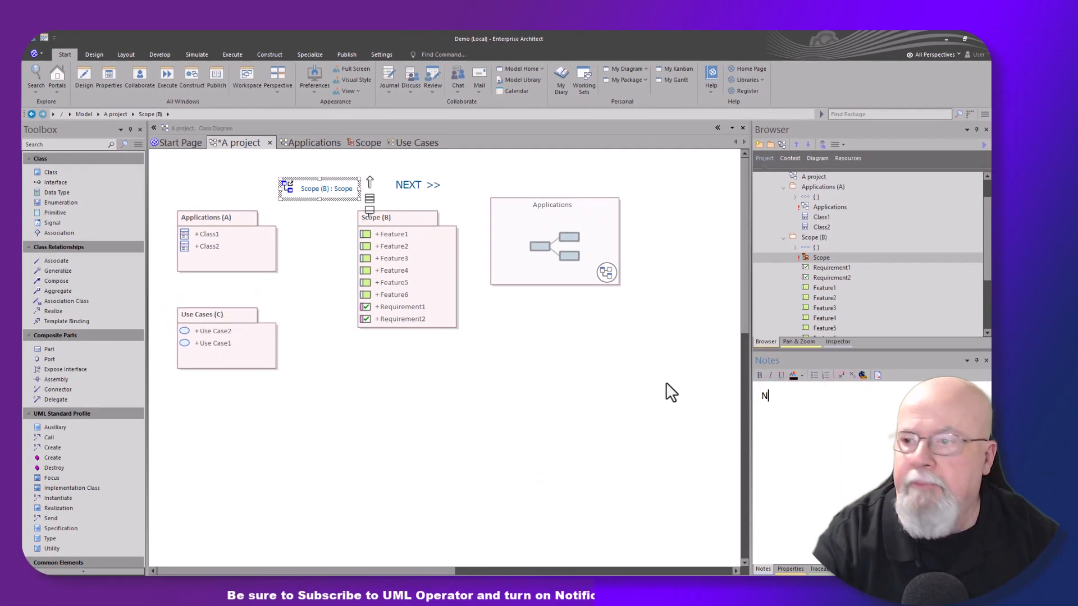
{"action": "type", "text": "ext"}
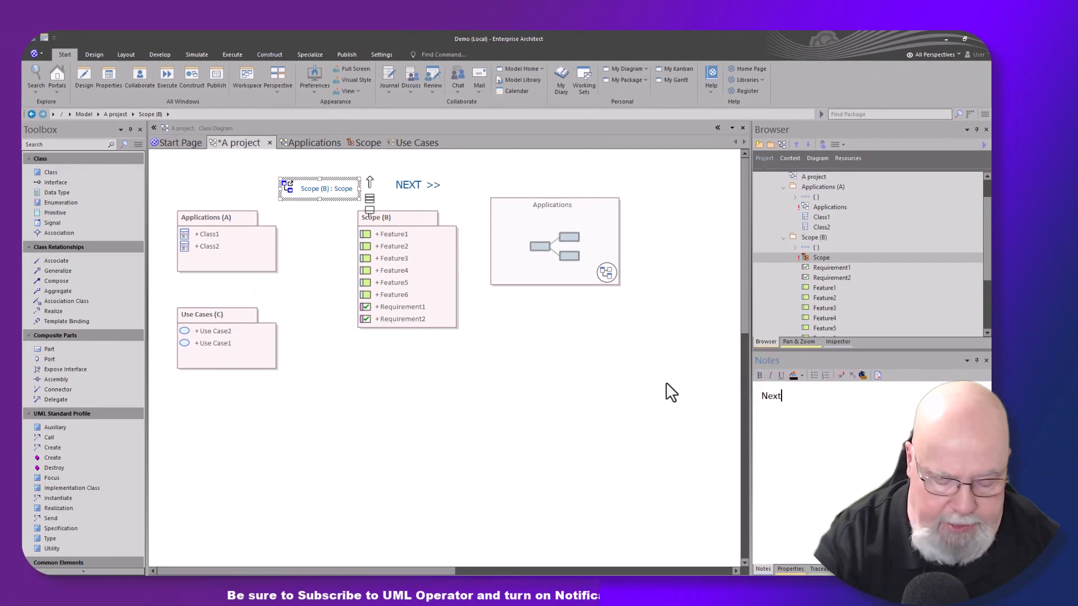
{"action": "type", "text": " - >"}
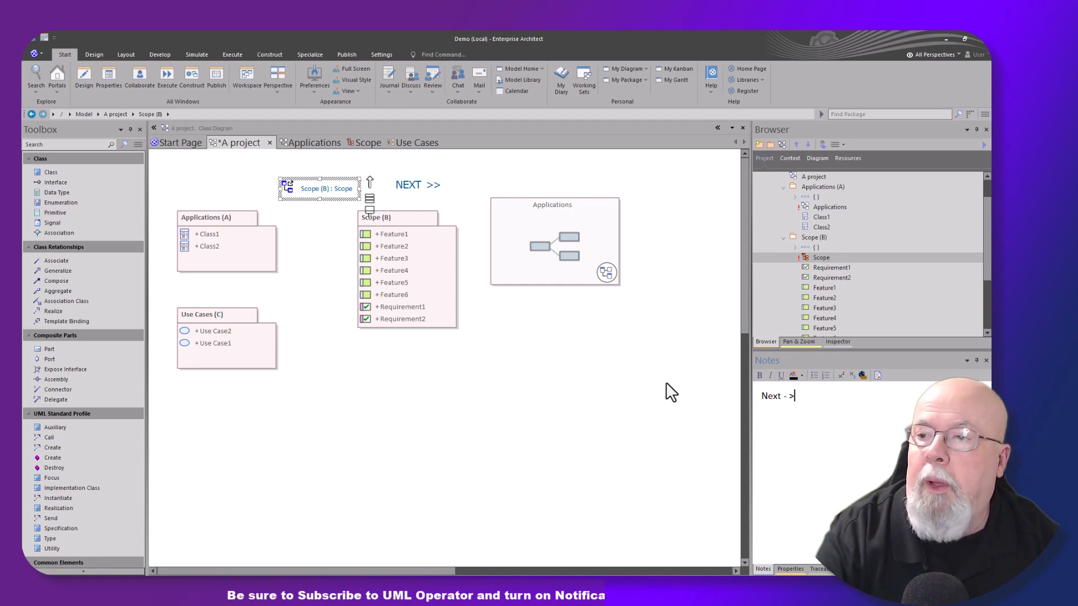
{"action": "type", "text": ">"}
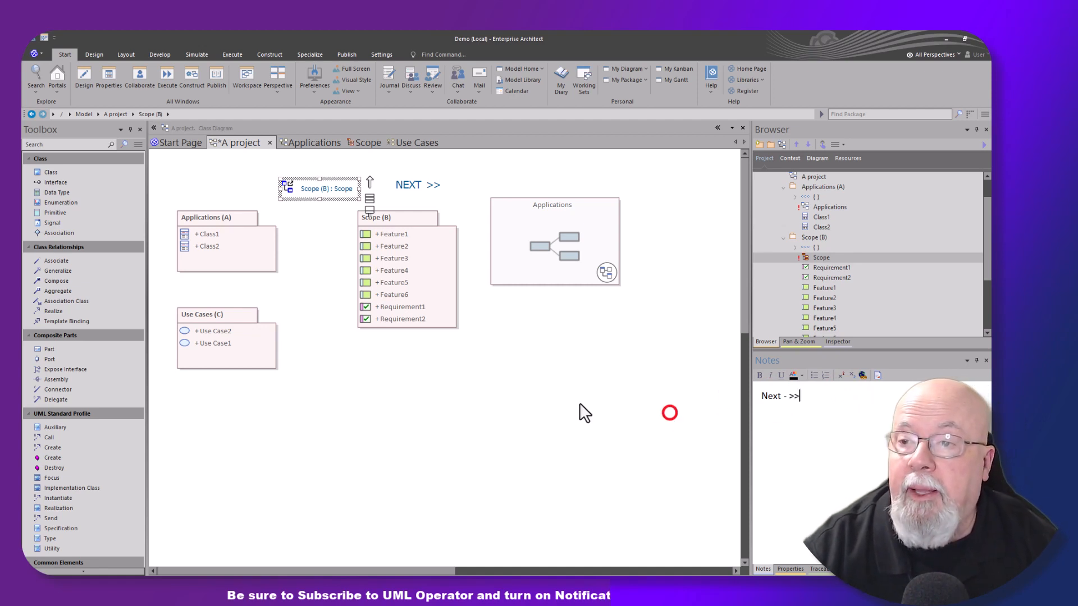
{"action": "left_click", "coordinate": [314, 185]}
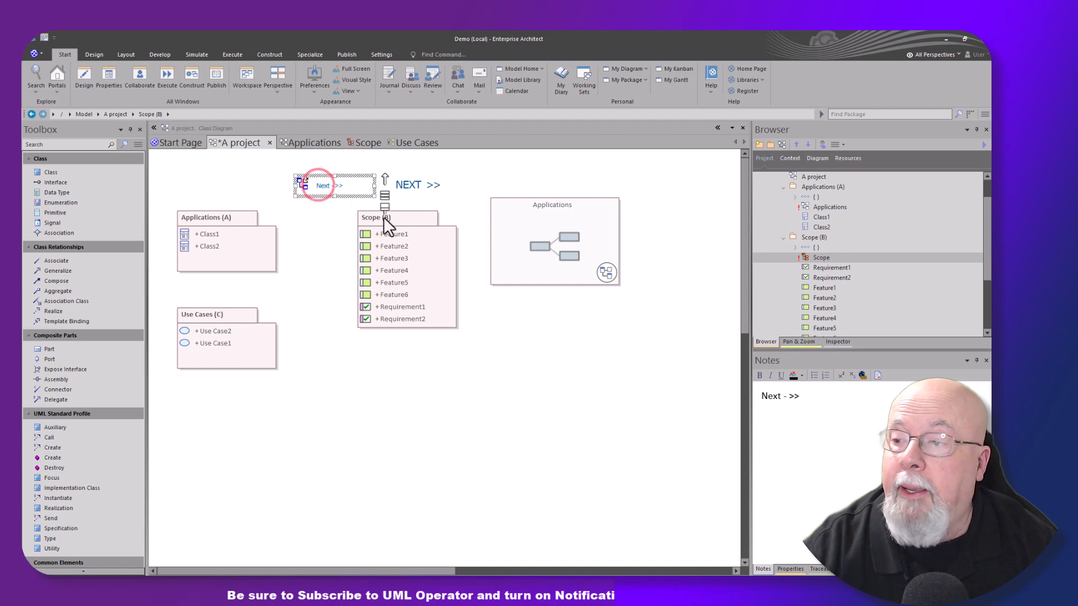
Hide the icon of the "Next - >>" hyperlink in its properties
{"action": "right_click", "coordinate": [331, 187]}
{"action": "left_click", "coordinate": [368, 210]}
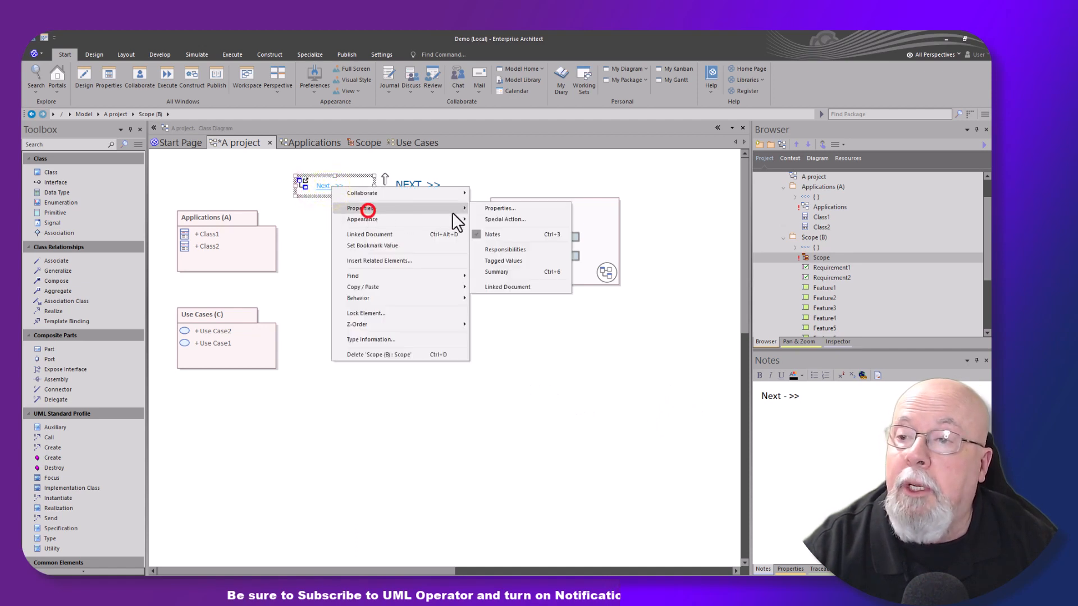
{"action": "left_click", "coordinate": [500, 208]}
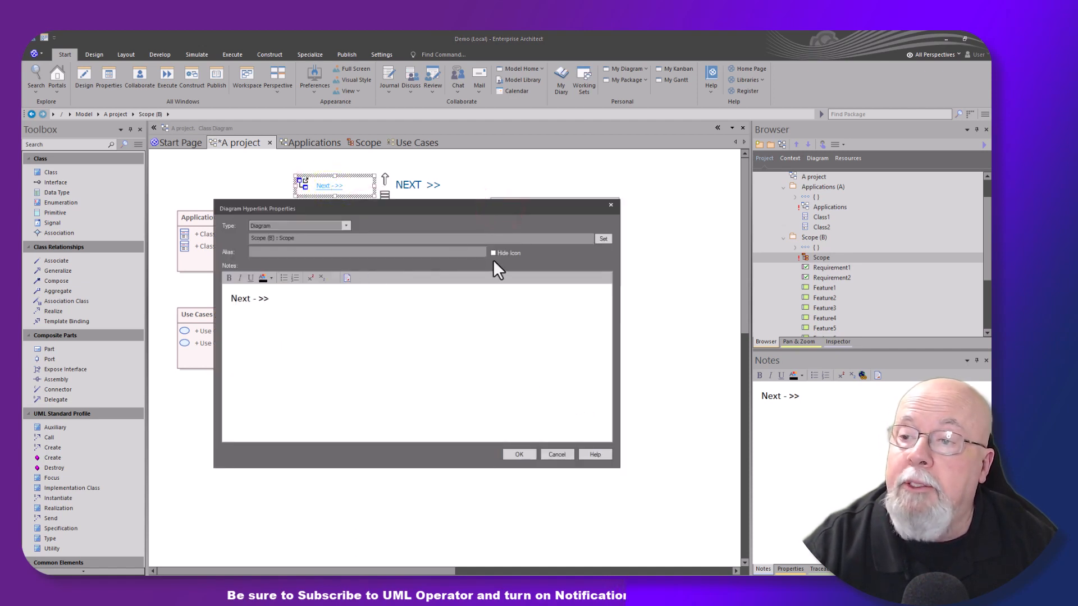
{"action": "left_click", "coordinate": [499, 253]}
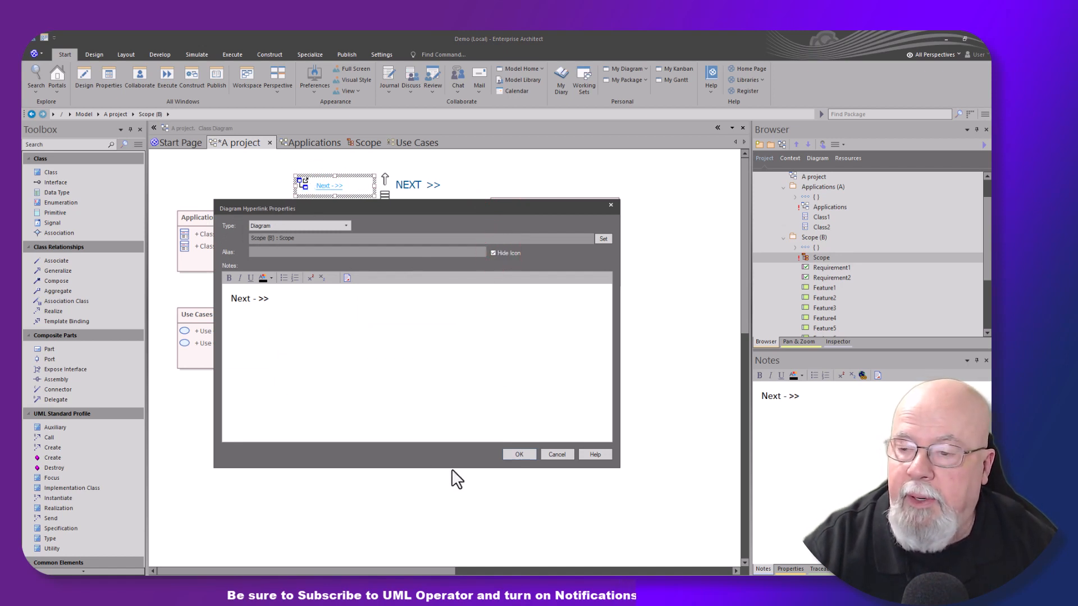
{"action": "left_click", "coordinate": [505, 455]}
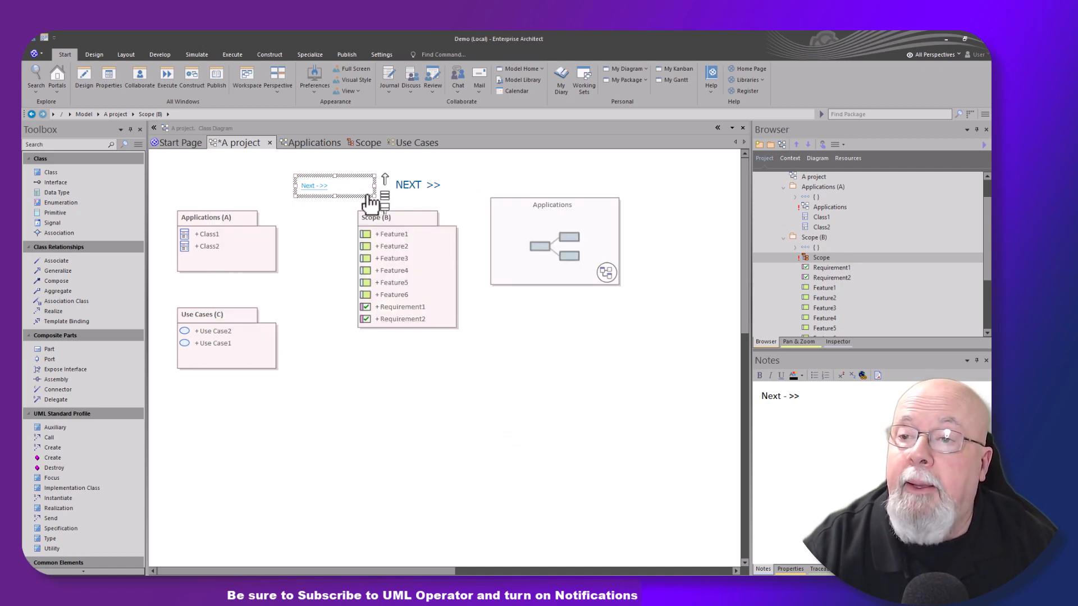
Compare the "Next - >>" hyperlink with the larger NEXT link, and delete the "Next - >>" hyperlink
{"action": "left_click", "coordinate": [130, 54]}
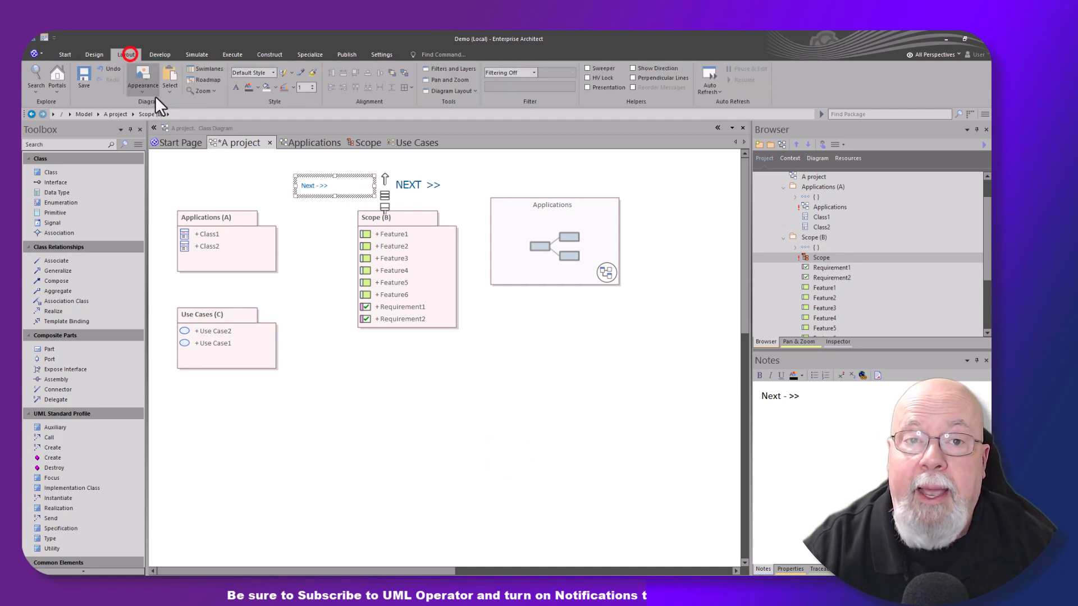
{"action": "left_click", "coordinate": [400, 184]}
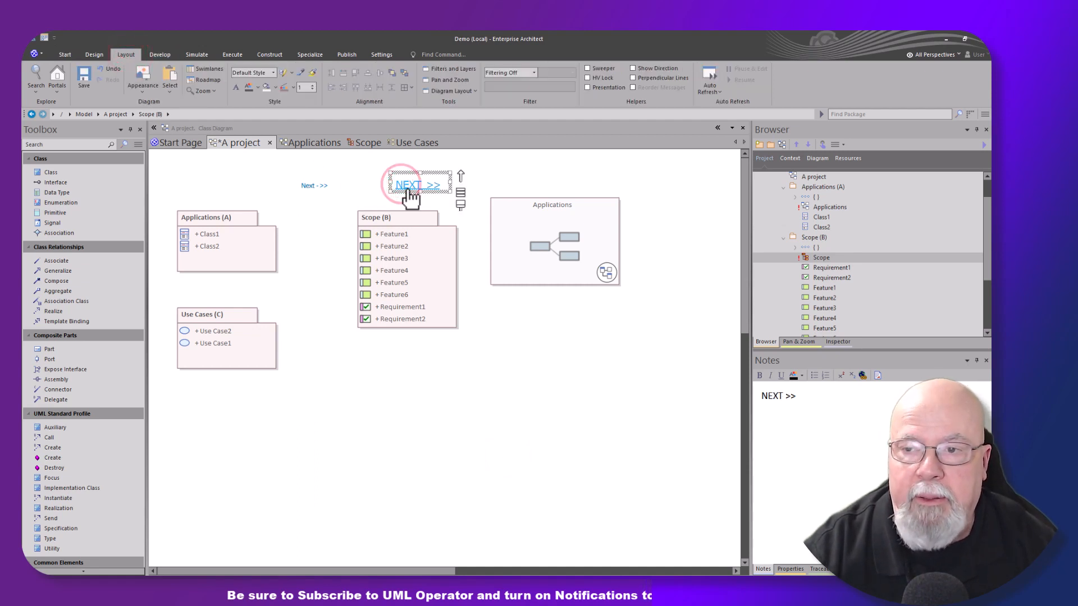
{"action": "left_click", "coordinate": [302, 187]}
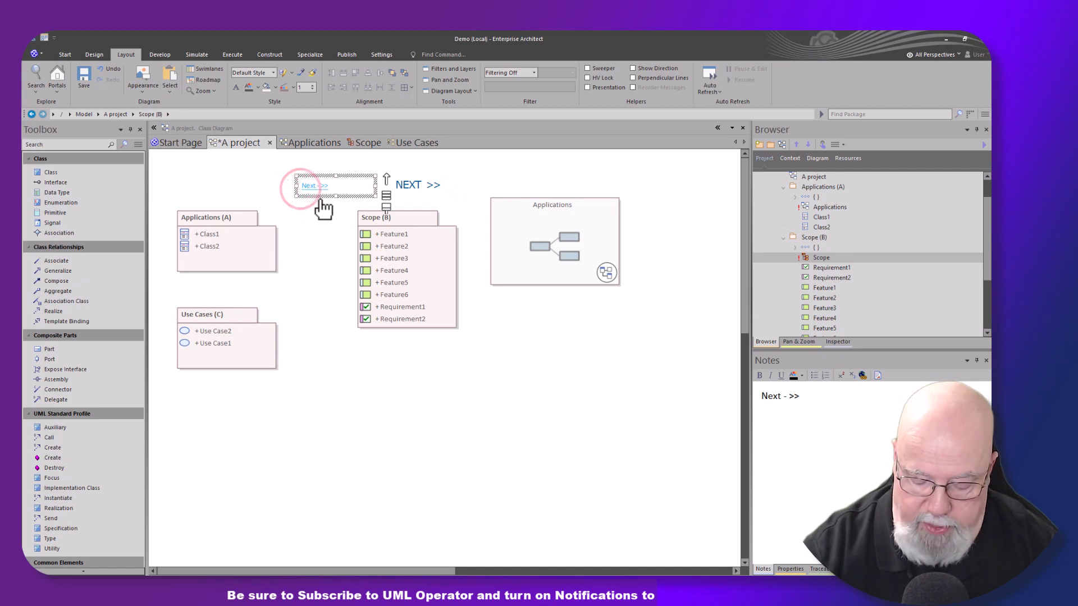
{"action": "key", "text": "Delete"}
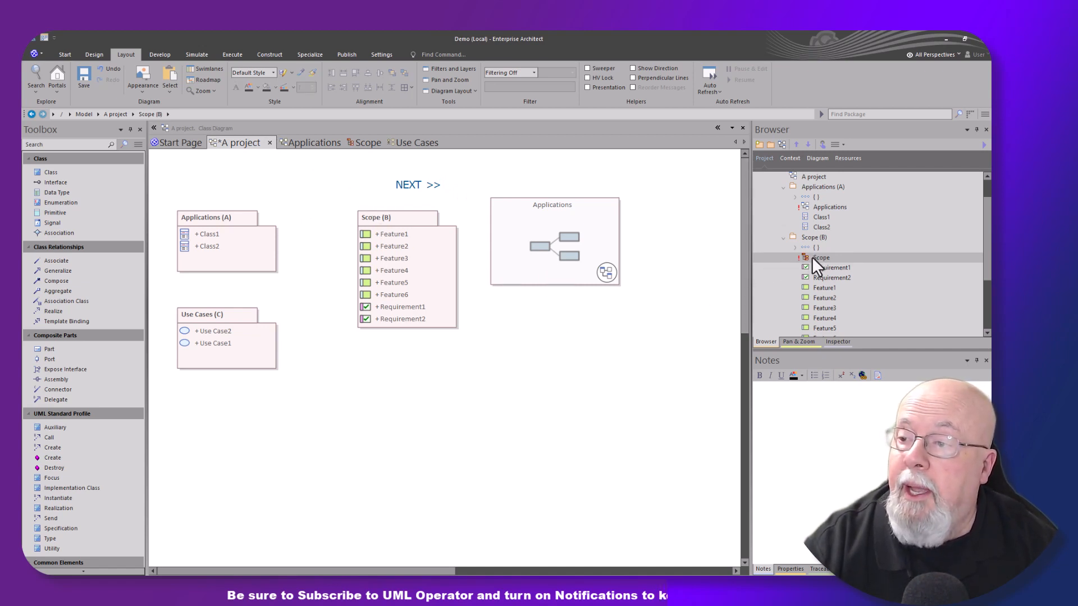
Add the Scope diagram to the A project diagram as a Navigation Cell with the staggered hierarchy image
{"action": "left_click_drag", "start_coordinate": [812, 257], "coordinate": [498, 318]}
{"action": "left_click", "coordinate": [483, 324]}
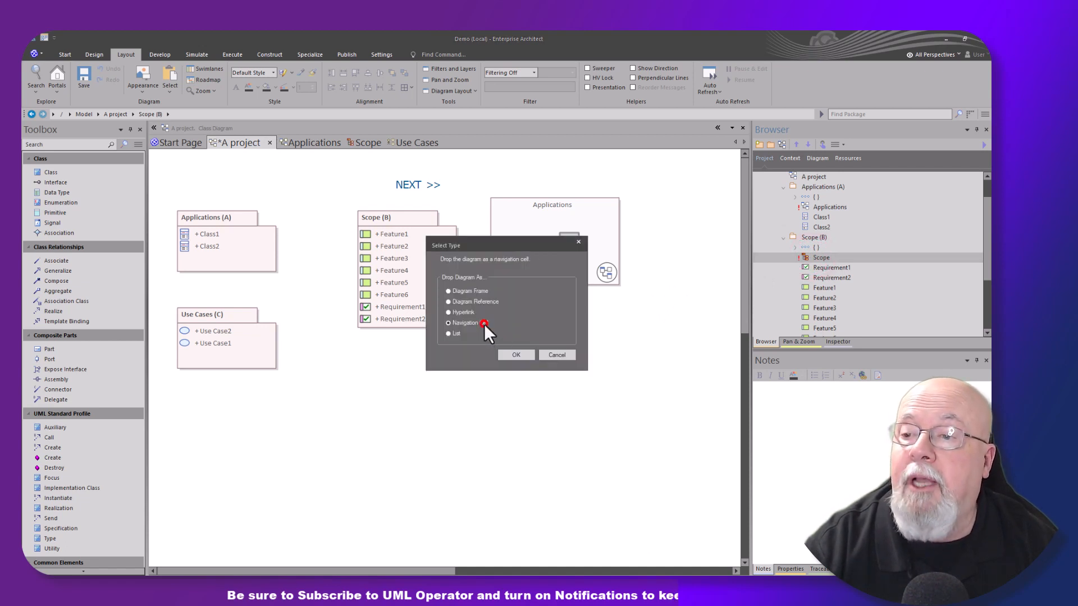
{"action": "left_click", "coordinate": [503, 355]}
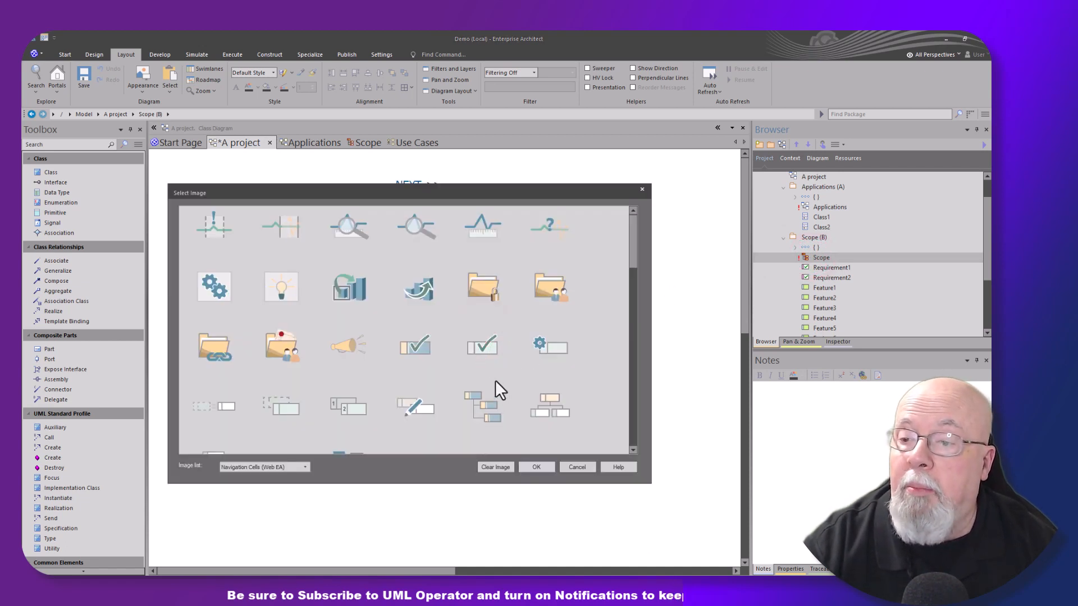
{"action": "scroll", "coordinate": [497, 378], "scroll_direction": "down", "scroll_amount": 6}
{"action": "scroll", "coordinate": [497, 376], "scroll_direction": "up", "scroll_amount": 3}
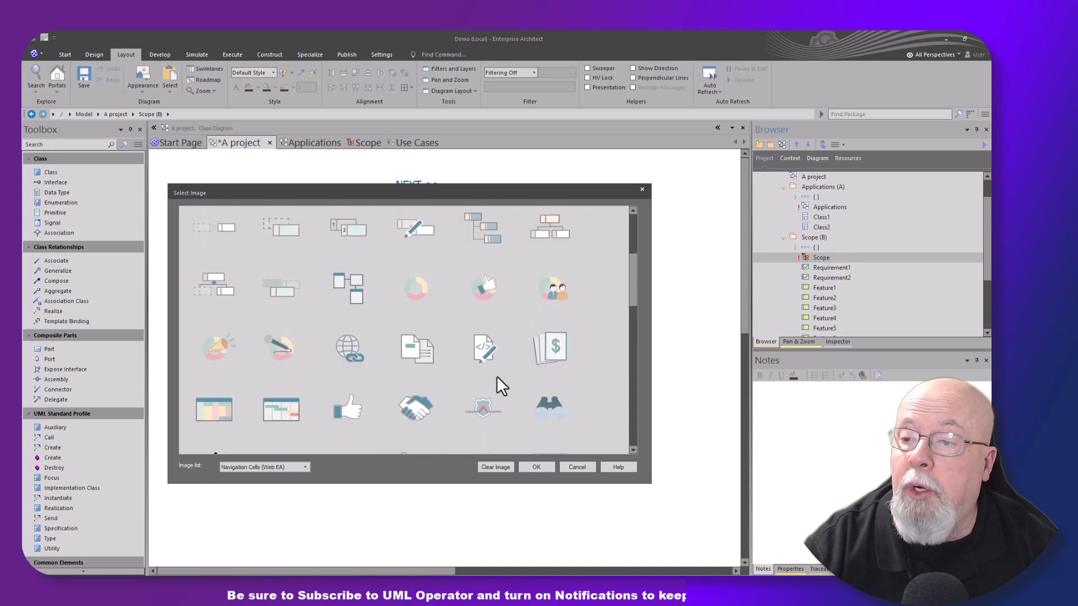
{"action": "left_click", "coordinate": [490, 232]}
{"action": "left_click", "coordinate": [532, 467]}
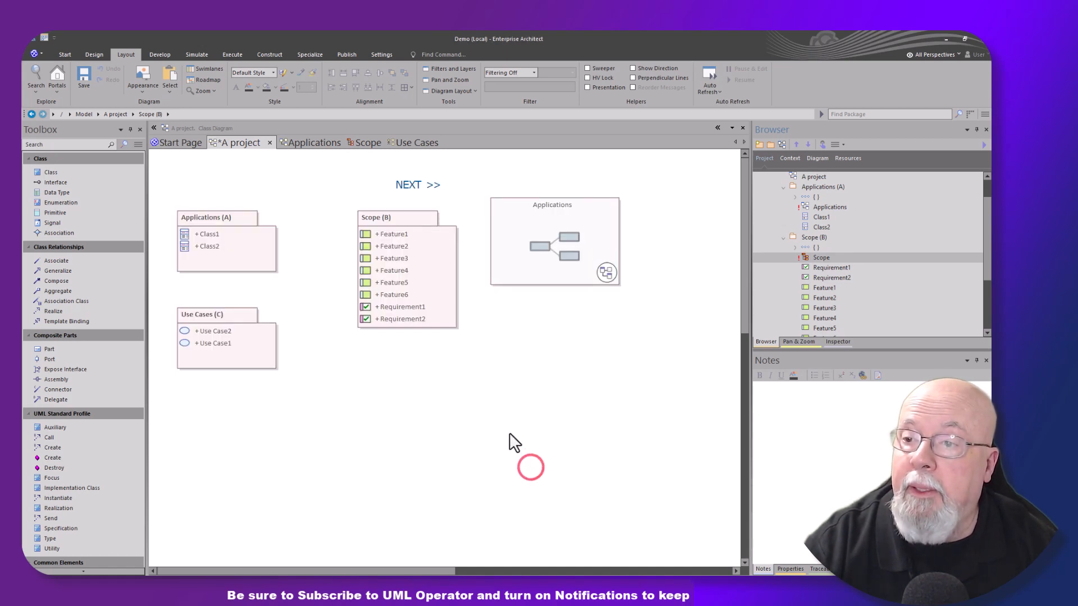
Place the Scope navigation cell directly below the Applications navigation cell and align the two
{"action": "left_click", "coordinate": [522, 413]}
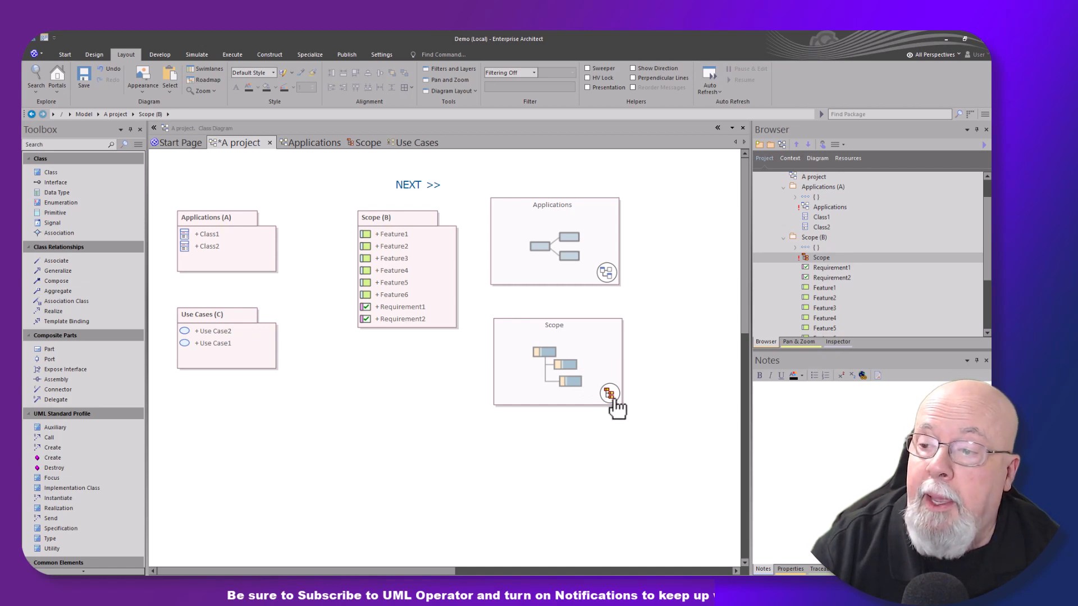
{"action": "left_click_drag", "start_coordinate": [572, 380], "coordinate": [569, 377]}
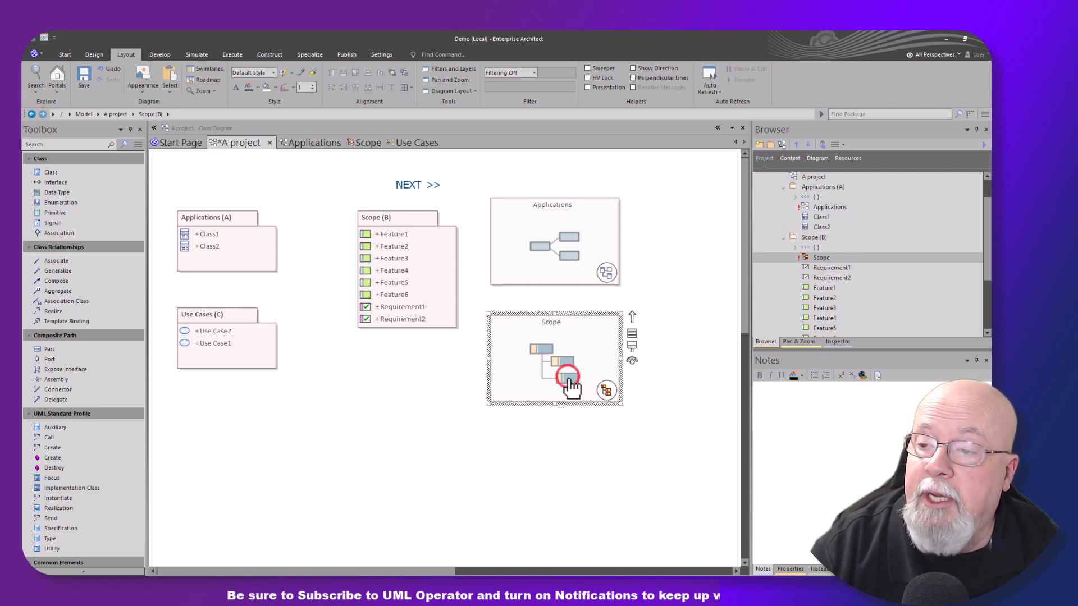
Preview the Scope diagram in a pop-up from its navigation cell twice, and close the preview
{"action": "left_click", "coordinate": [608, 391]}
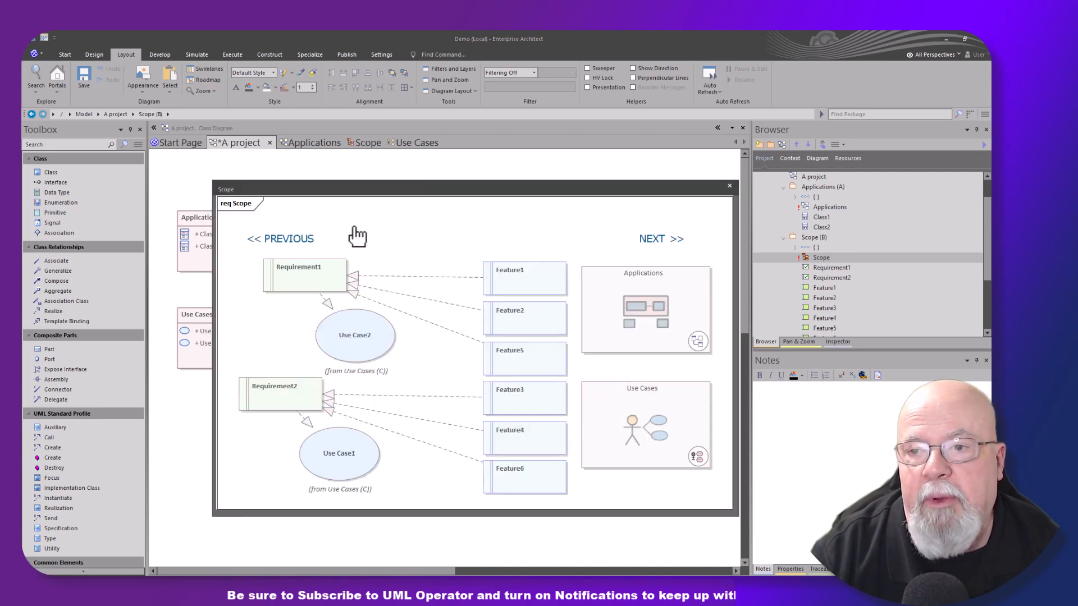
{"action": "left_click", "coordinate": [729, 186]}
{"action": "left_click", "coordinate": [608, 392]}
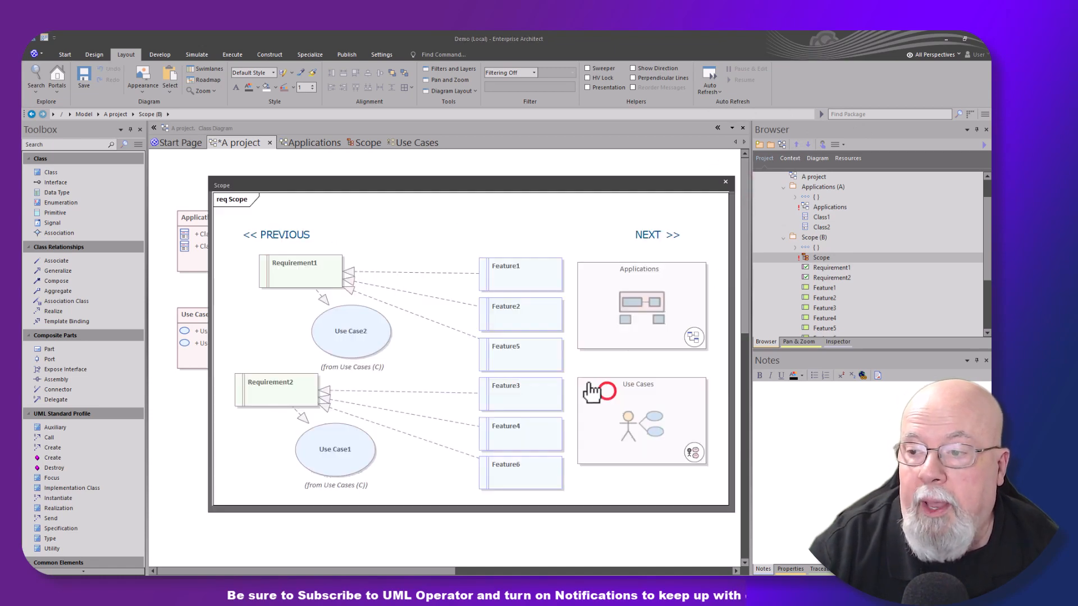
{"action": "left_click", "coordinate": [181, 477]}
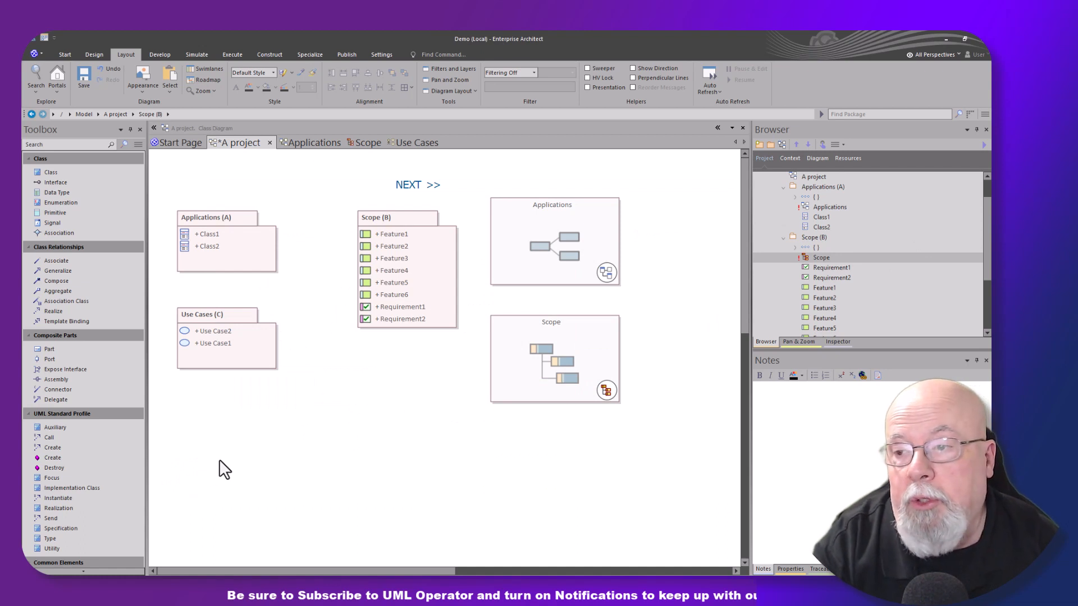
{"action": "left_click", "coordinate": [588, 433]}
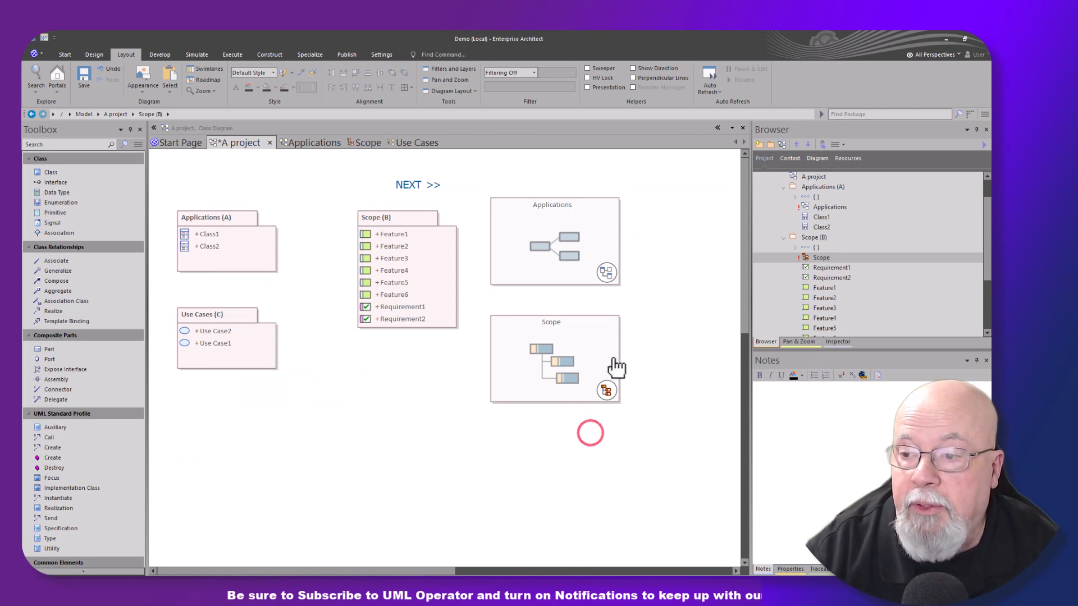
Delete the Scope navigation cell from the A project diagram and save the diagram
{"action": "left_click", "coordinate": [529, 340]}
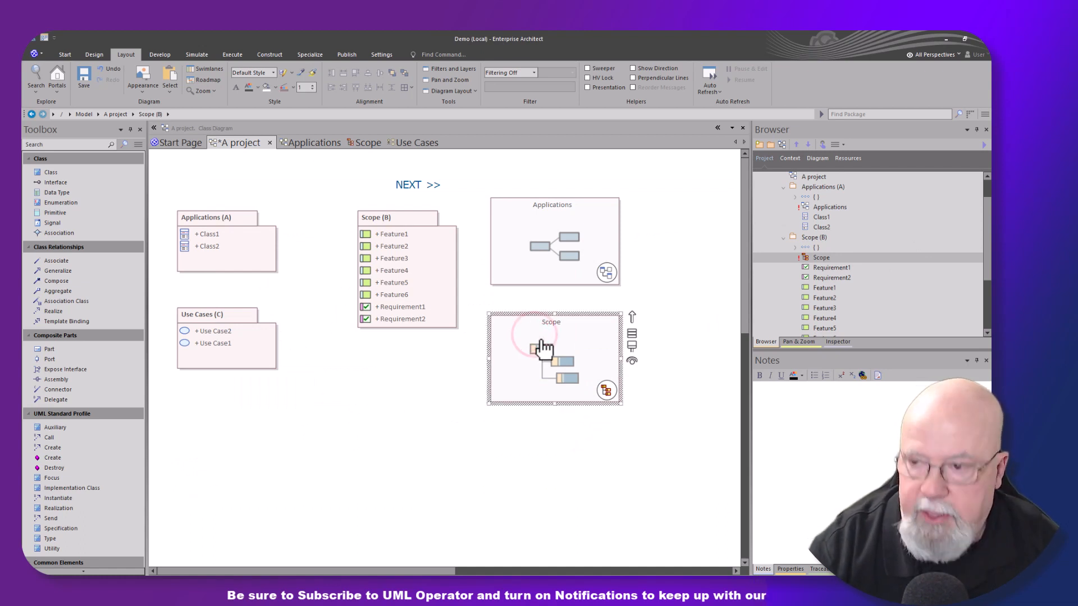
{"action": "key", "text": "Delete"}
{"action": "left_click", "coordinate": [508, 310]}
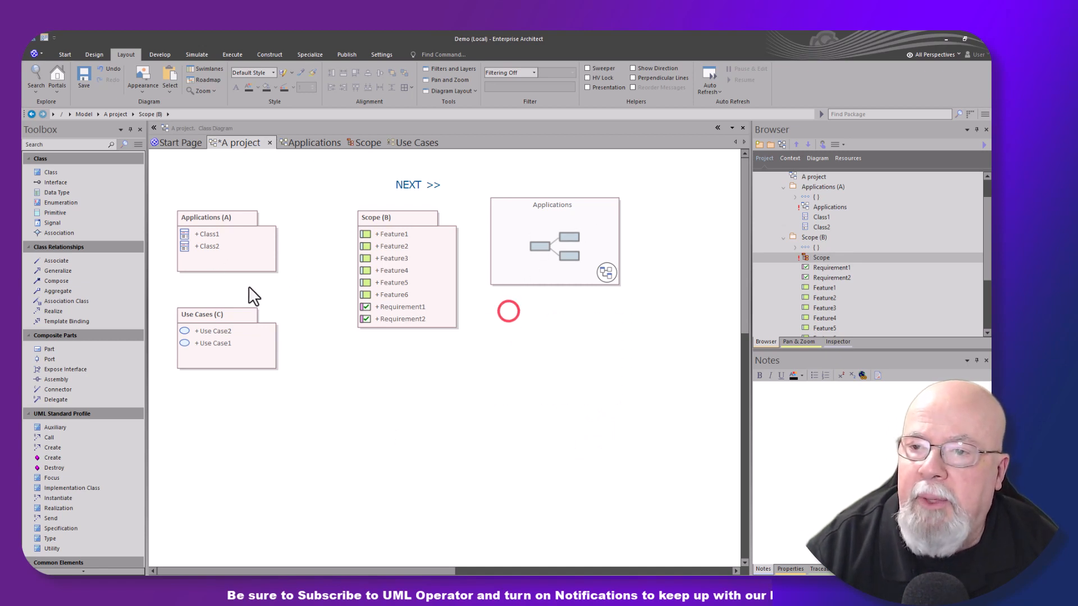
{"action": "key", "text": "ctrl+s"}
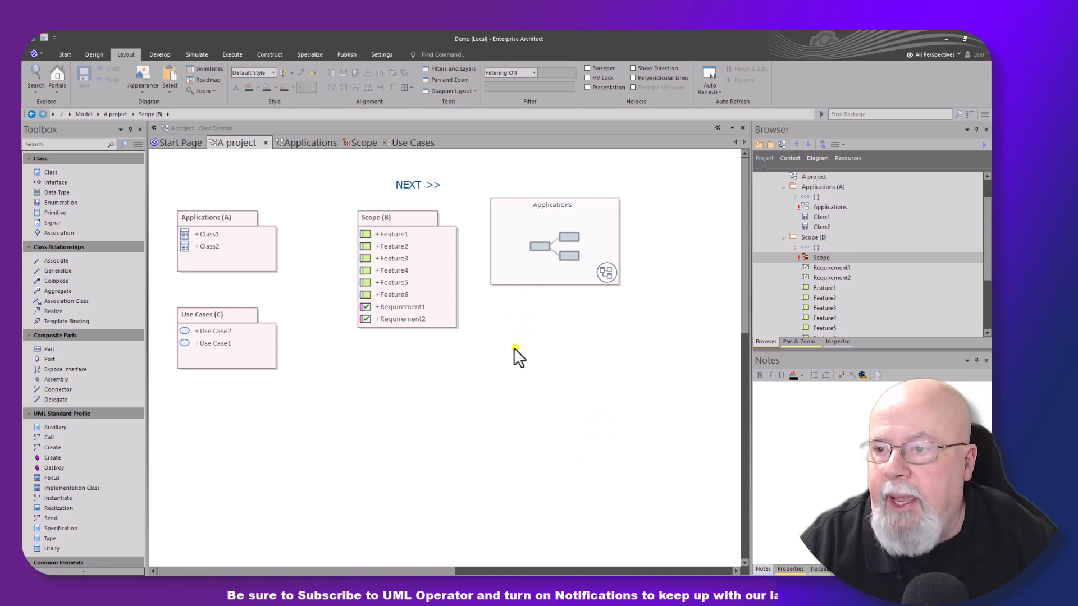
Lock the A project diagram
{"action": "right_click", "coordinate": [515, 348]}
{"action": "left_click", "coordinate": [544, 482]}
{"action": "left_click", "coordinate": [477, 424]}
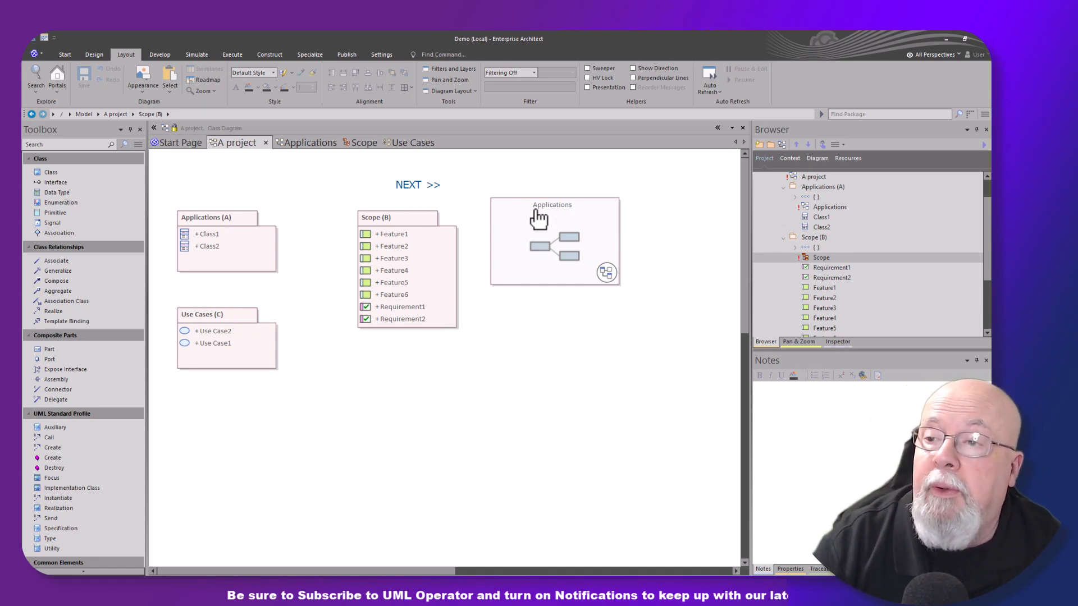
Open the Applications diagram from its navigation cell, and from there open the Scope diagram
{"action": "left_click", "coordinate": [545, 234]}
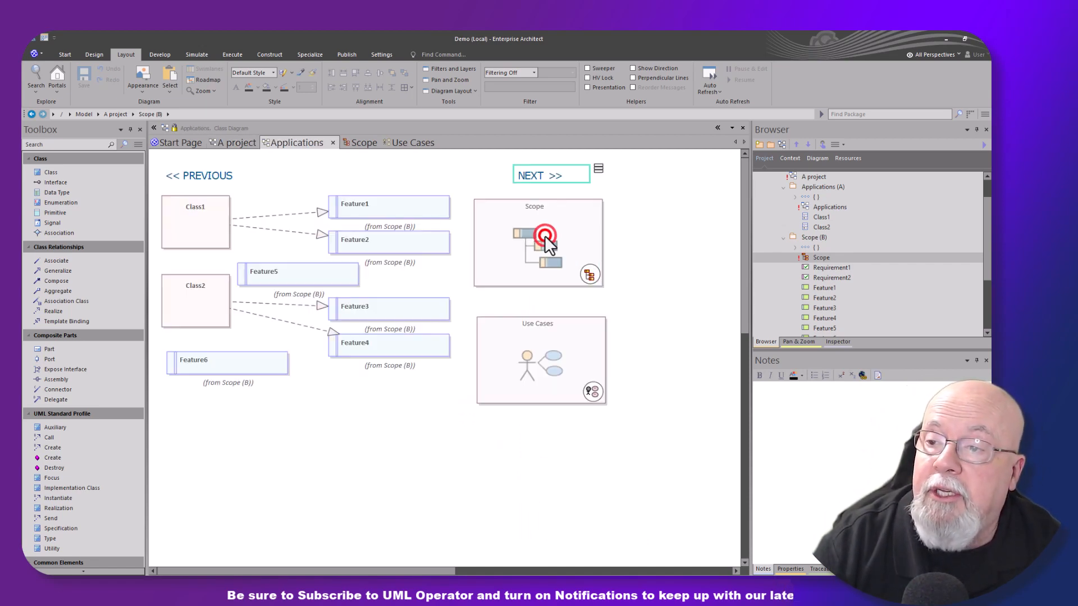
{"action": "left_click", "coordinate": [645, 234]}
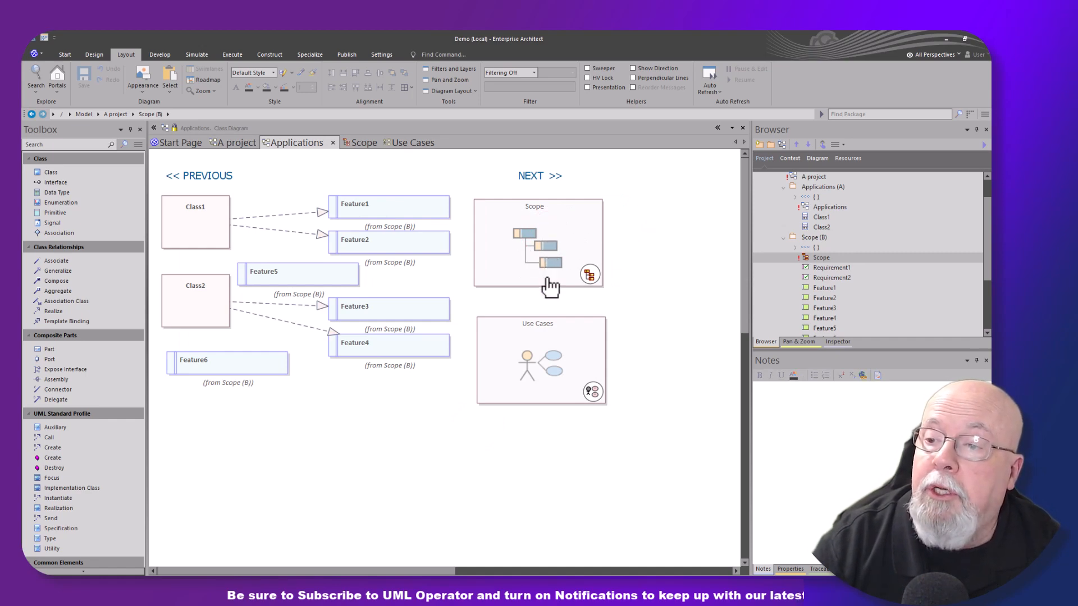
{"action": "left_click", "coordinate": [517, 255]}
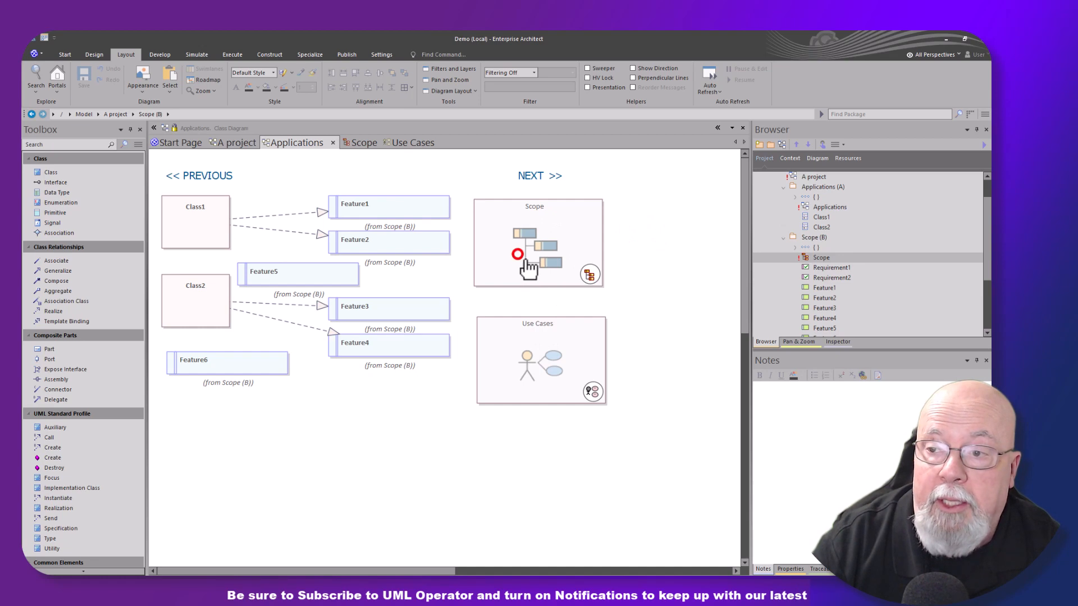
{"action": "left_click", "coordinate": [471, 224]}
{"action": "double_click", "coordinate": [471, 224]}
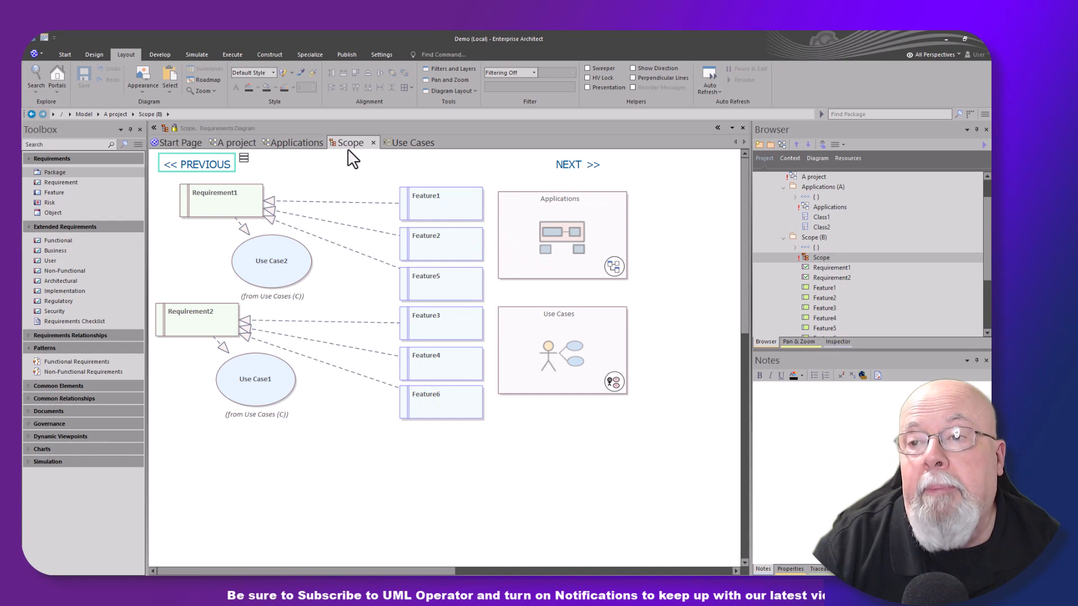
Close the Scope and Use Cases diagrams, and reopen Use Cases and Scope from their navigation cells on the Applications diagram
{"action": "left_click", "coordinate": [373, 143]}
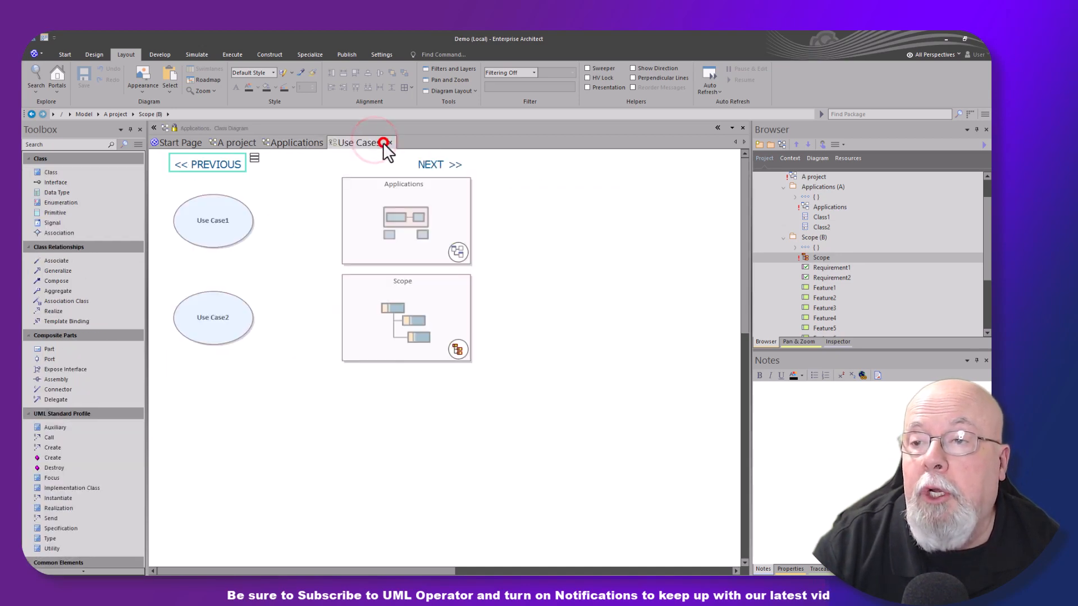
{"action": "left_click", "coordinate": [388, 142]}
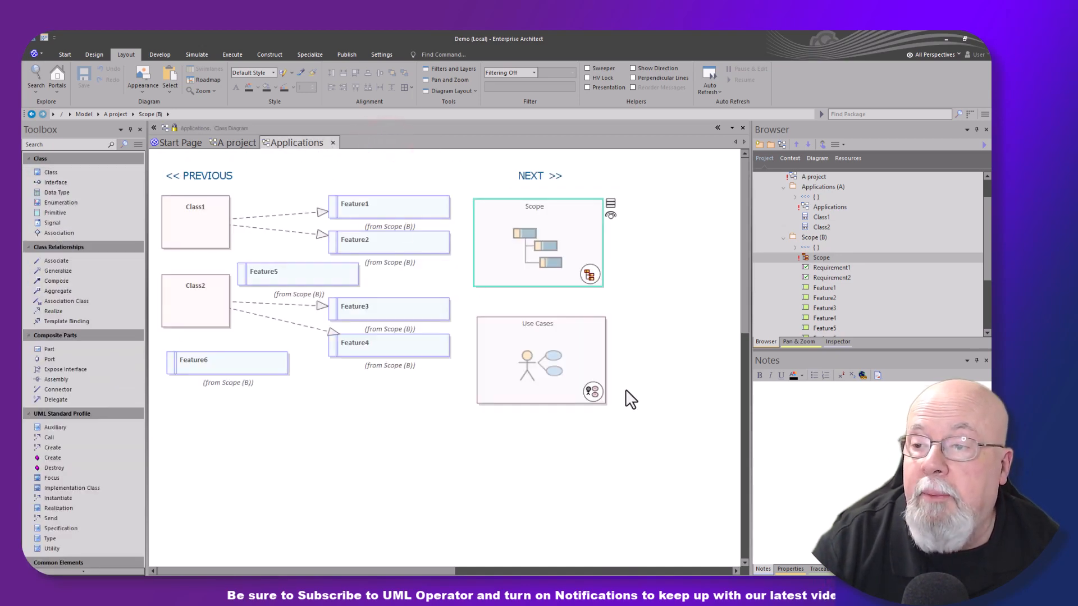
{"action": "double_click", "coordinate": [562, 343]}
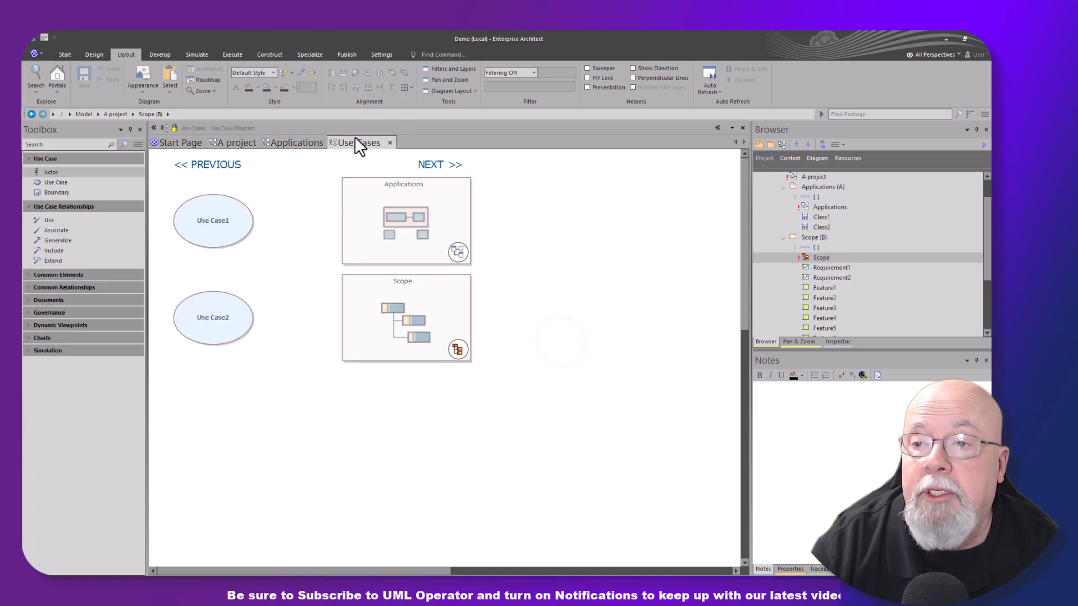
{"action": "left_click", "coordinate": [279, 141]}
{"action": "double_click", "coordinate": [525, 263]}
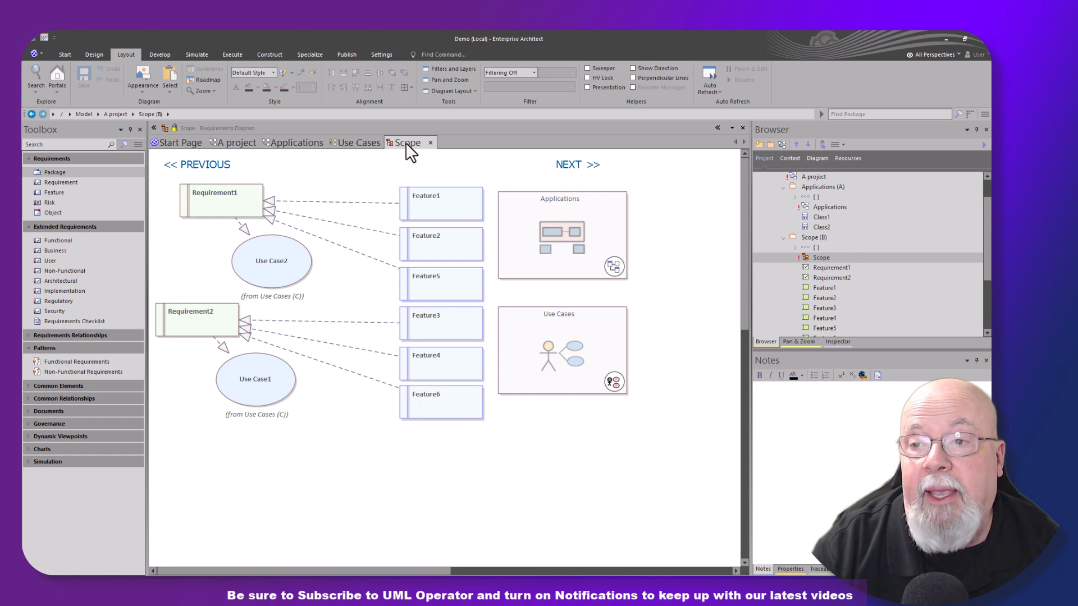
Reorder the open diagrams so Scope sits between Applications and Use Cases, and view each one before returning to A project
{"action": "left_click_drag", "start_coordinate": [405, 143], "coordinate": [339, 144]}
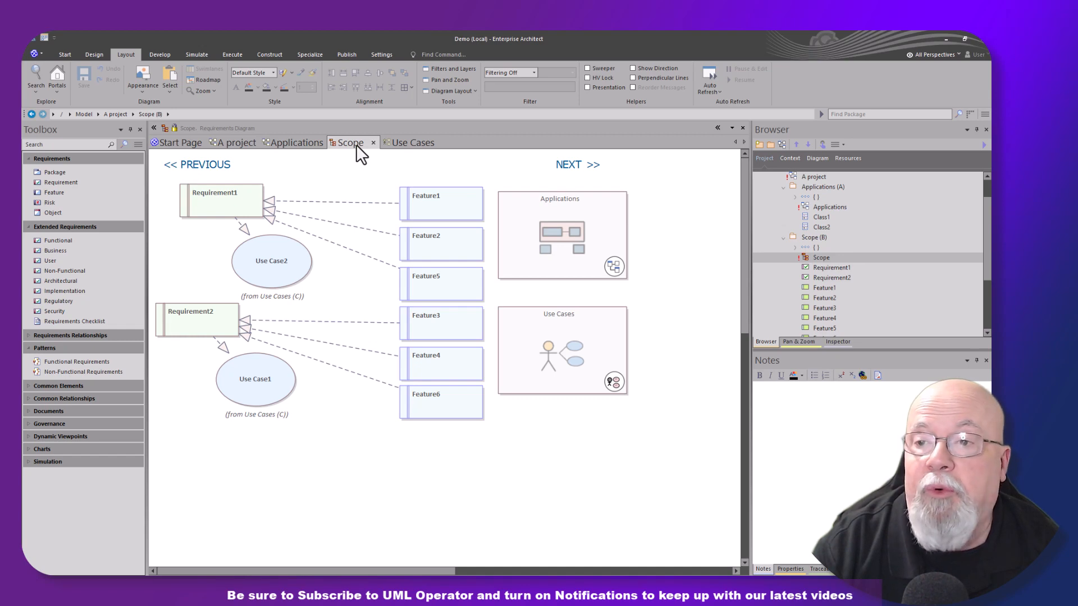
{"action": "left_click", "coordinate": [300, 143]}
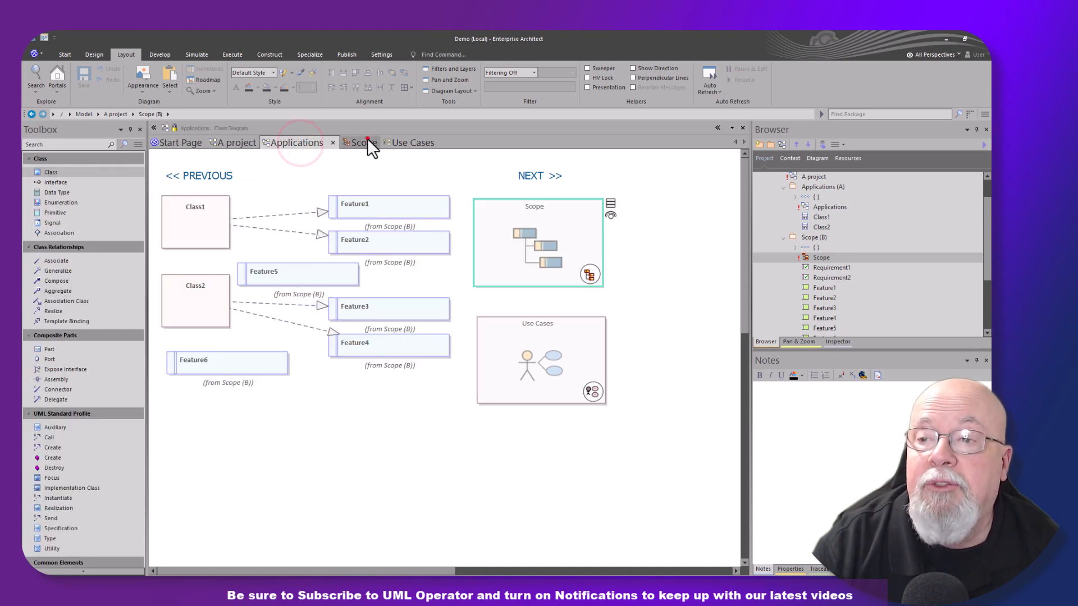
{"action": "left_click", "coordinate": [365, 143]}
{"action": "left_click", "coordinate": [400, 143]}
{"action": "left_click", "coordinate": [243, 142]}
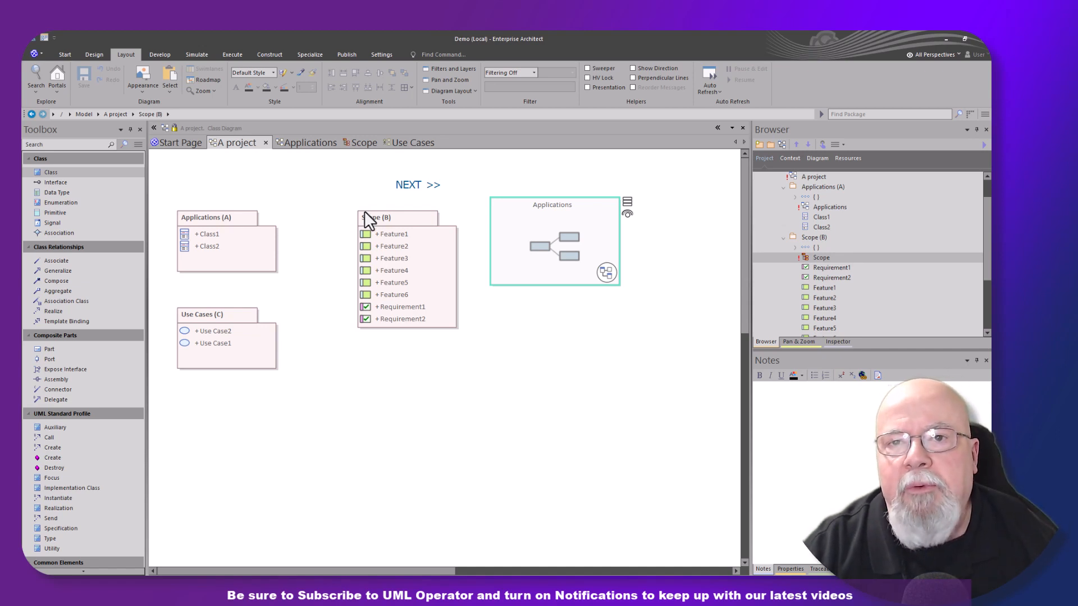
Review the Enable Concise Diagram Navigation option in the visual style settings and close the dialog
{"action": "left_click", "coordinate": [66, 54]}
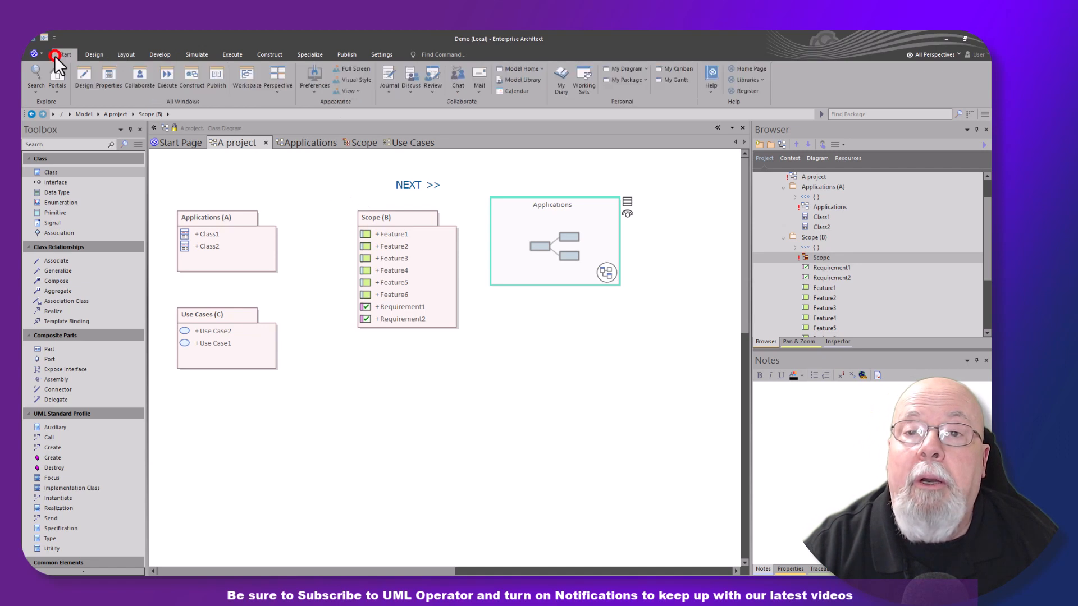
{"action": "left_click", "coordinate": [351, 81]}
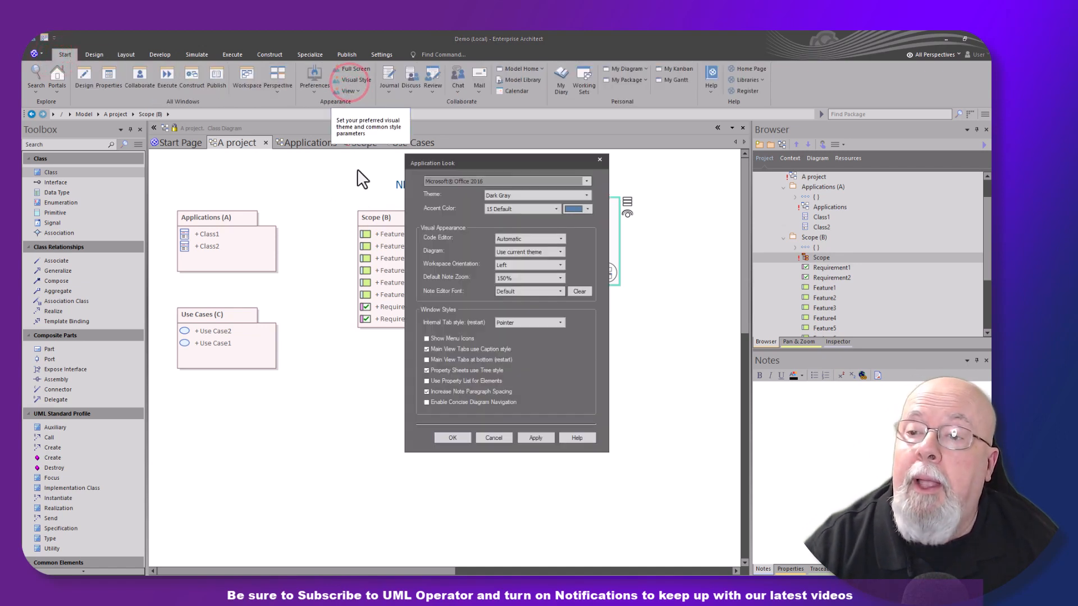
{"action": "left_click", "coordinate": [436, 402]}
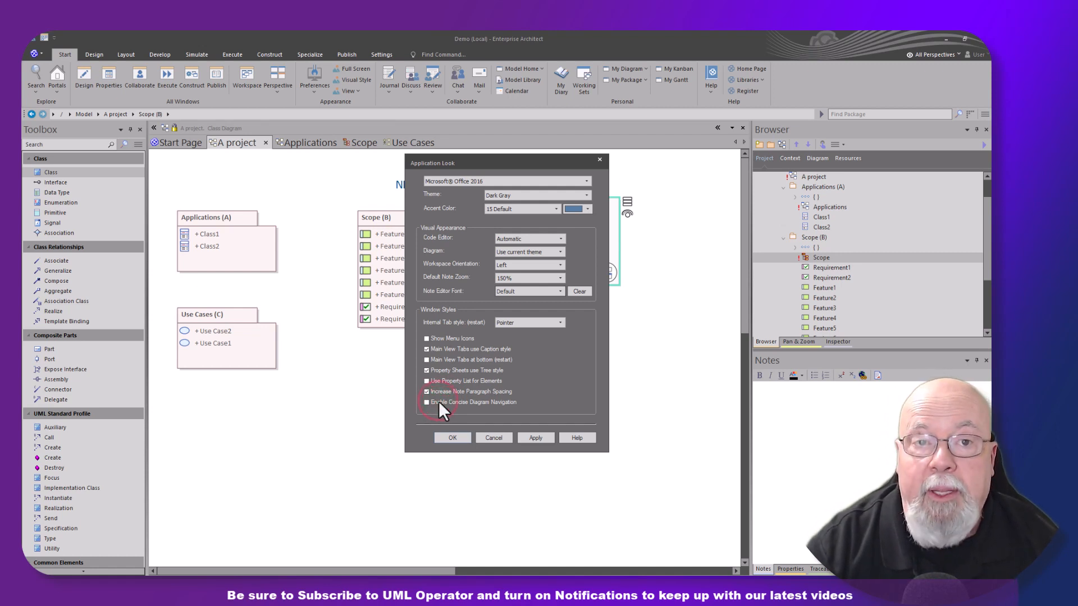
{"action": "left_click", "coordinate": [465, 436]}
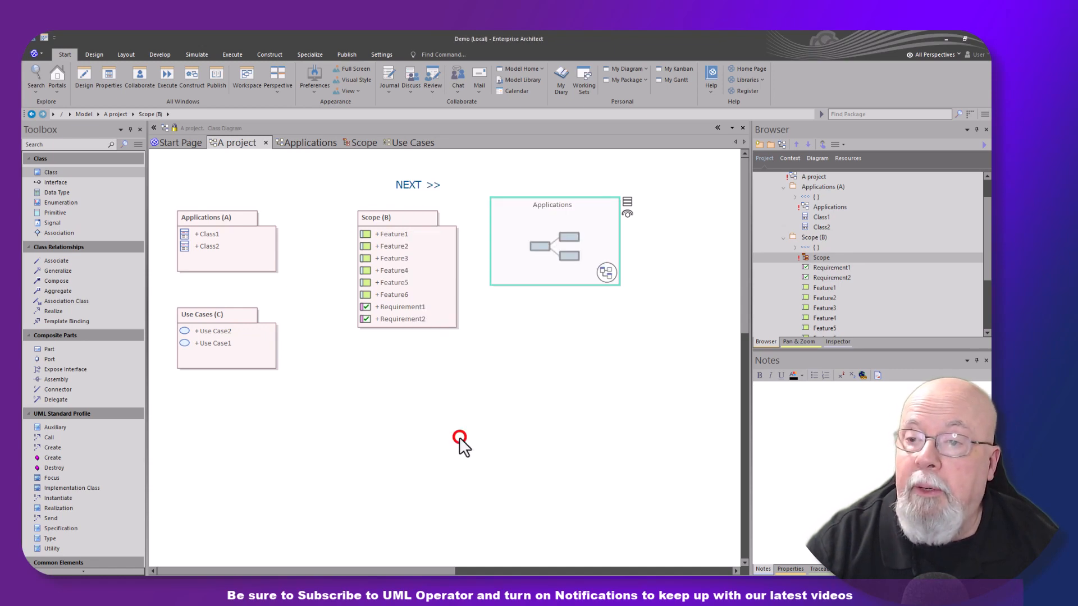
View the open Applications, Scope and Use Cases diagrams one after another
{"action": "left_click", "coordinate": [311, 143]}
{"action": "left_click", "coordinate": [357, 143]}
{"action": "left_click", "coordinate": [410, 142]}
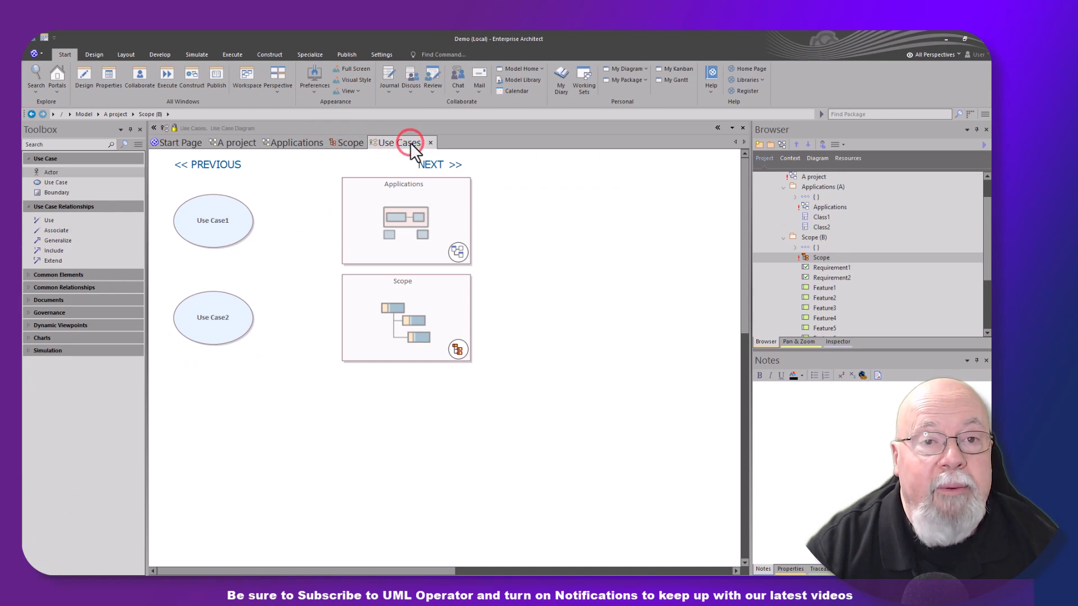